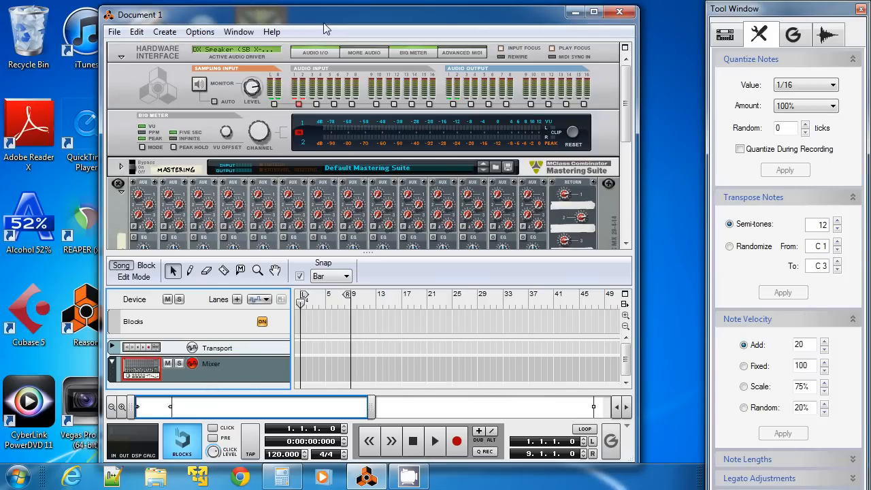
Look through the rack's devices from the hardware interface down to the mixer's channel faders.
left_click(621, 243)
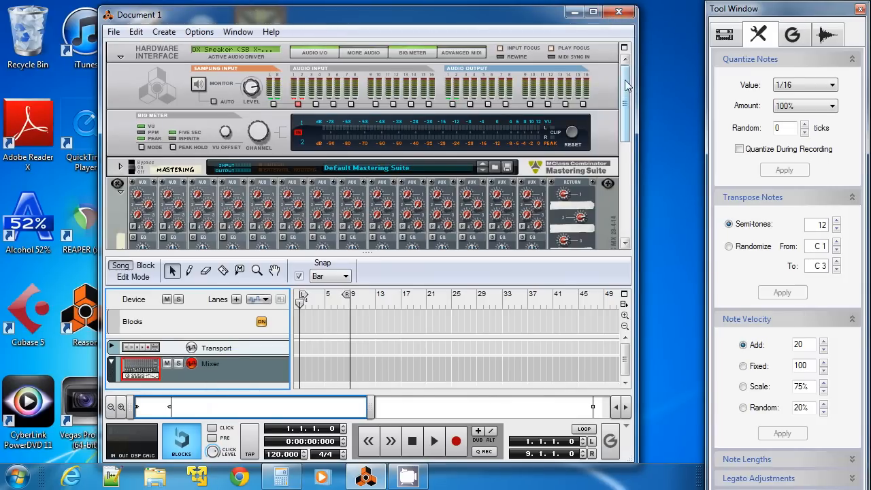
left_click_drag(619, 238, 606, 55)
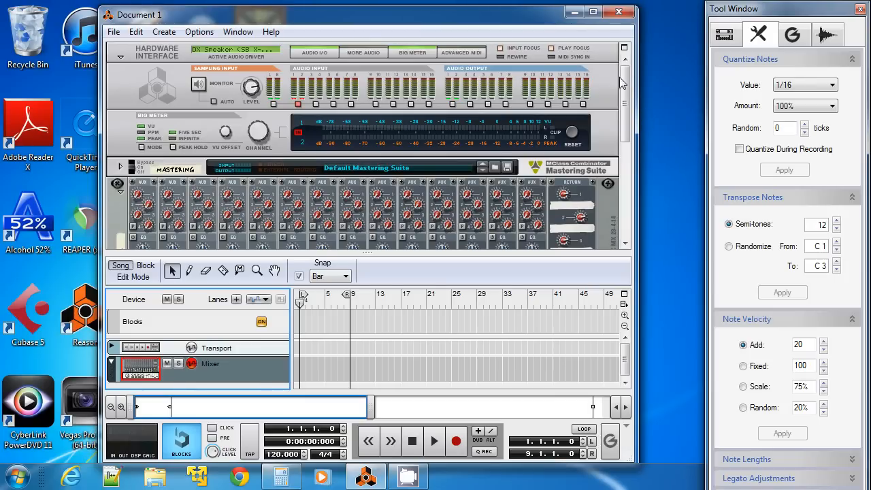
scroll(626, 79, "down", 1)
scroll(631, 82, "down", 6)
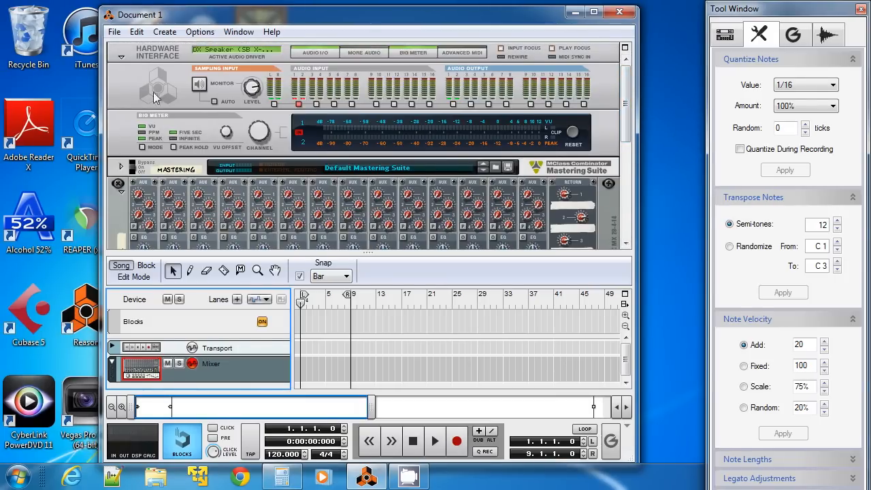
scroll(192, 70, "down", 7)
scroll(193, 70, "up", 13)
scroll(179, 102, "down", 5)
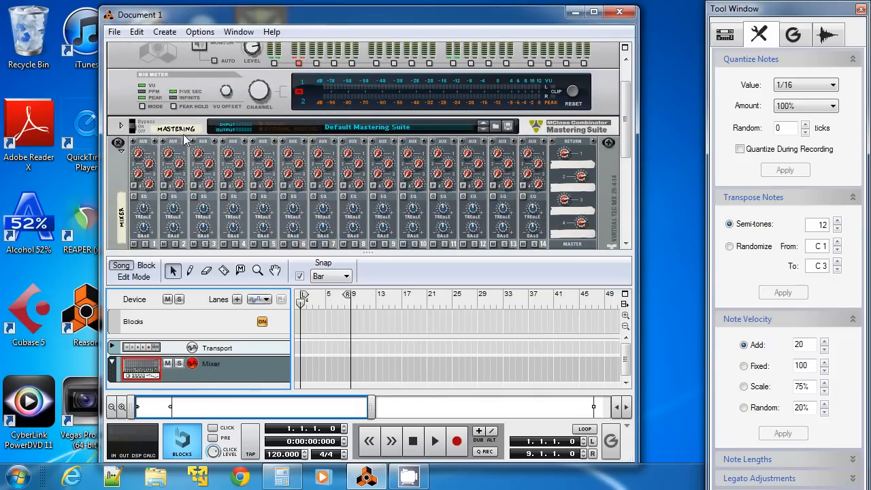
scroll(292, 113, "down", 5)
scroll(287, 124, "up", 5)
scroll(241, 143, "down", 5)
Add a Malström Graintable Synthesizer below the mixer and initialize its patch.
left_click(123, 174)
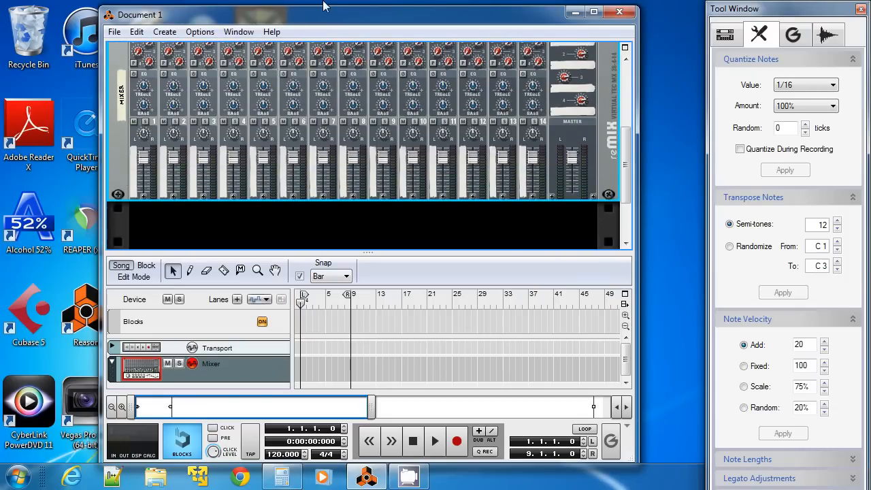
left_click(200, 32)
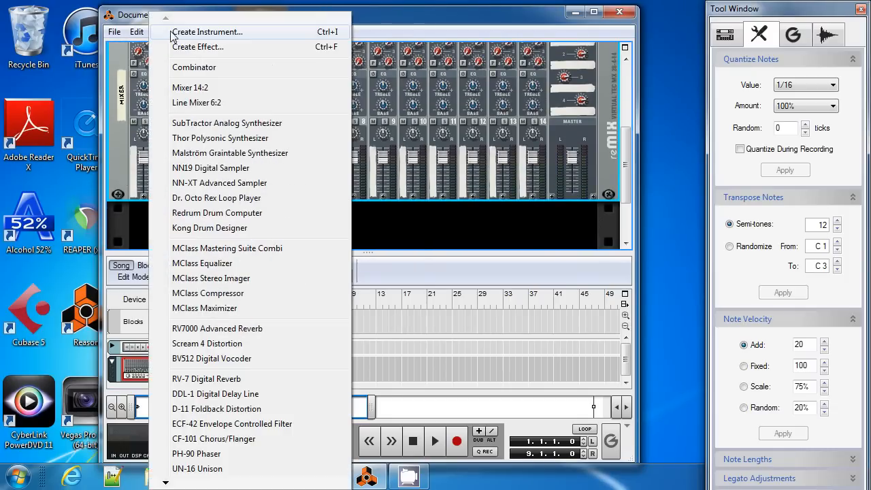
left_click(430, 27)
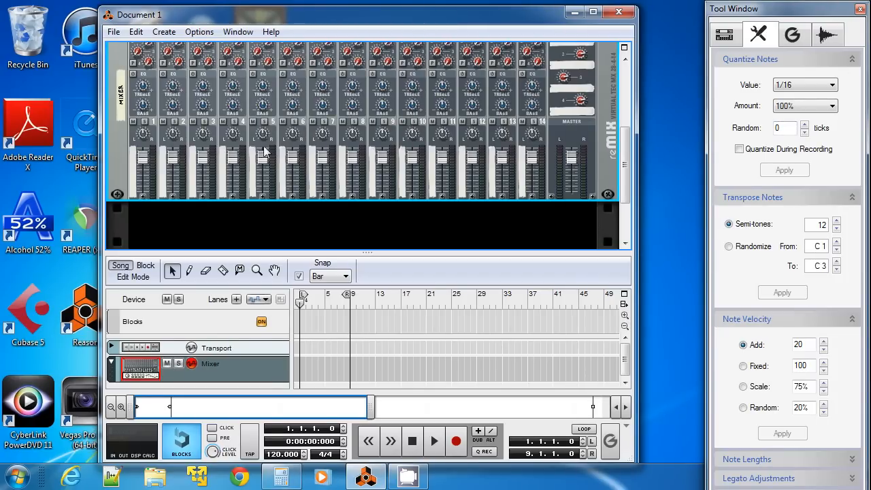
mouse_move(174, 155)
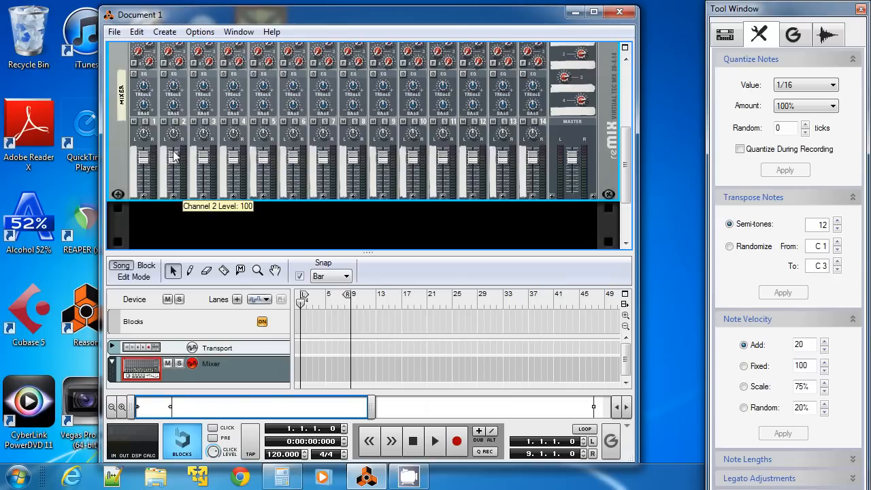
left_click(165, 31)
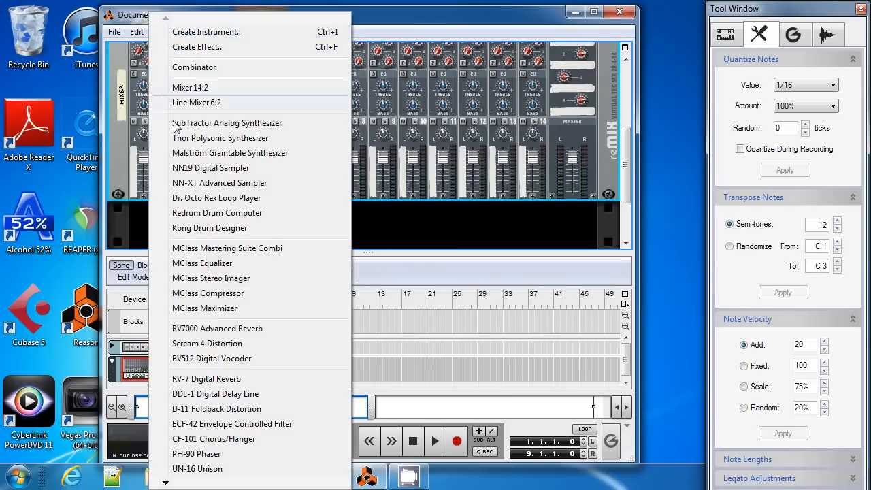
left_click(218, 153)
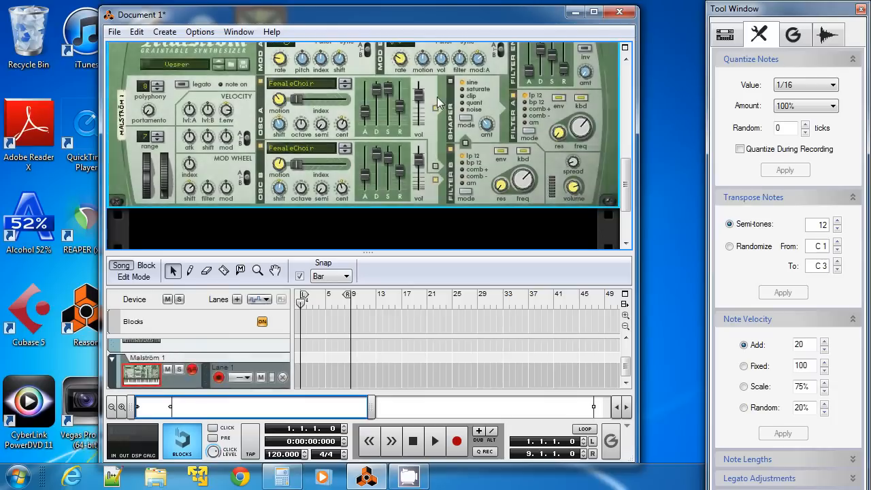
right_click(356, 143)
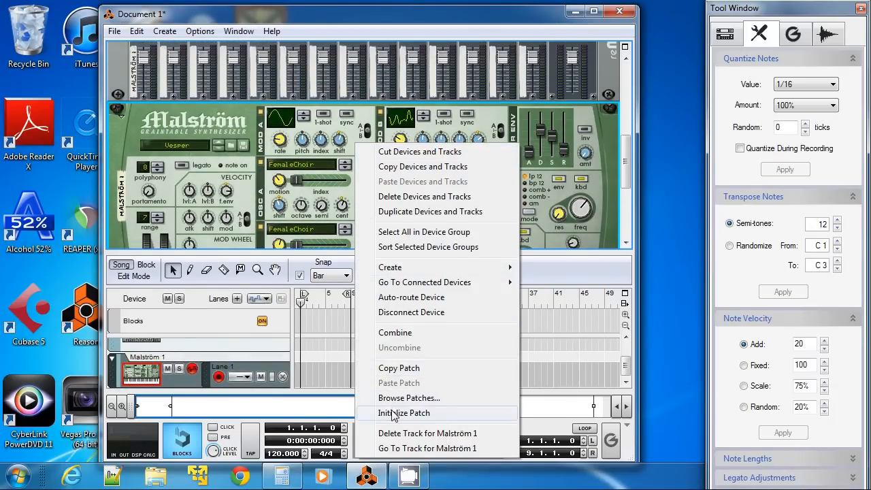
left_click(393, 413)
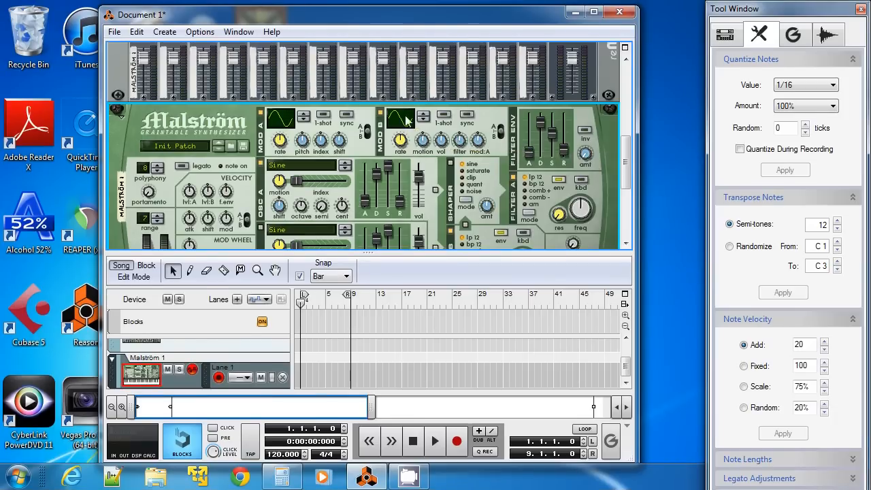
Set both oscillators A and B of the Malström to the Sawtooth*4 waveform.
left_click(346, 167)
scroll(345, 161, "down", 3)
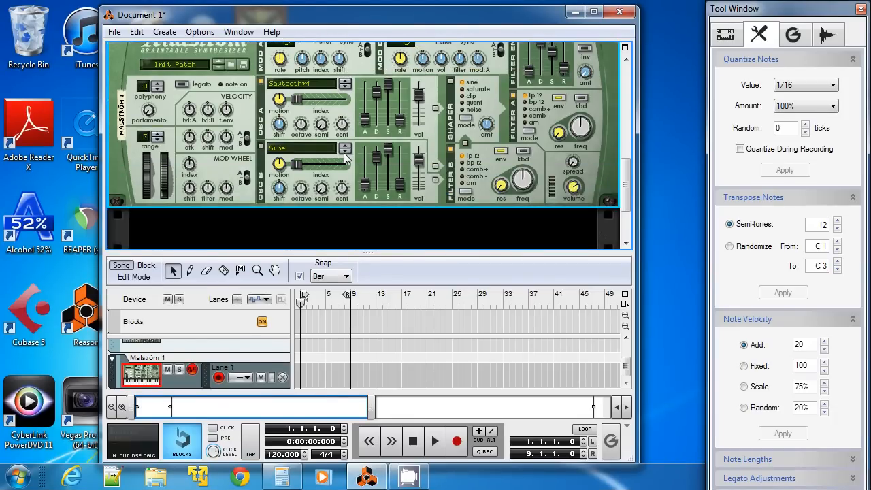
left_click(346, 147)
scroll(371, 123, "up", 2)
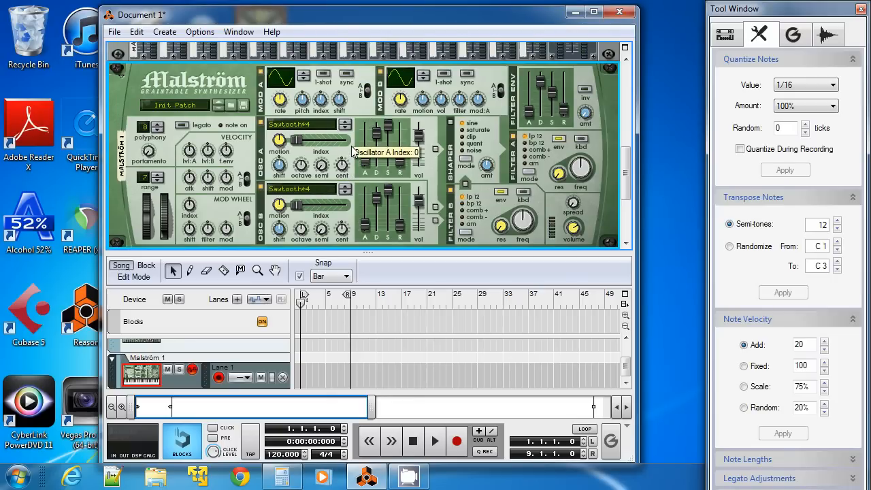
Detune oscillator A to 12 cents and oscillator B slightly in the opposite direction.
left_click_drag(343, 167, 343, 160)
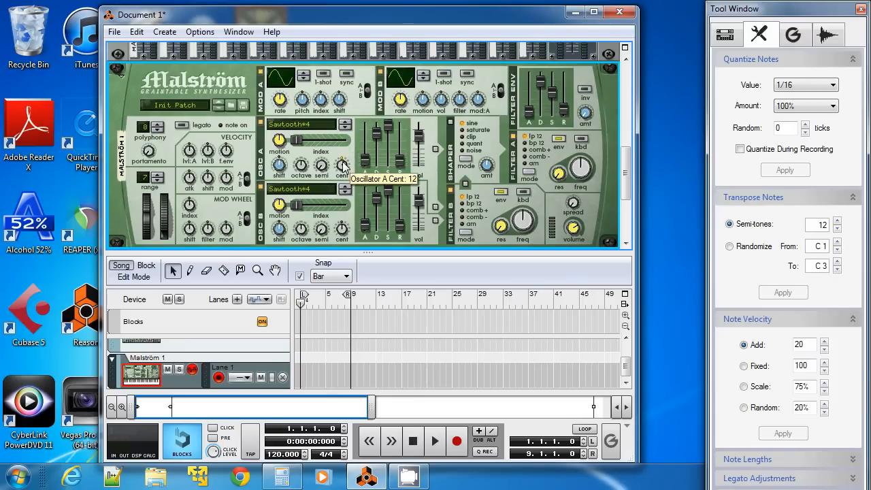
scroll(344, 173, "down", 2)
left_click_drag(342, 189, 343, 193)
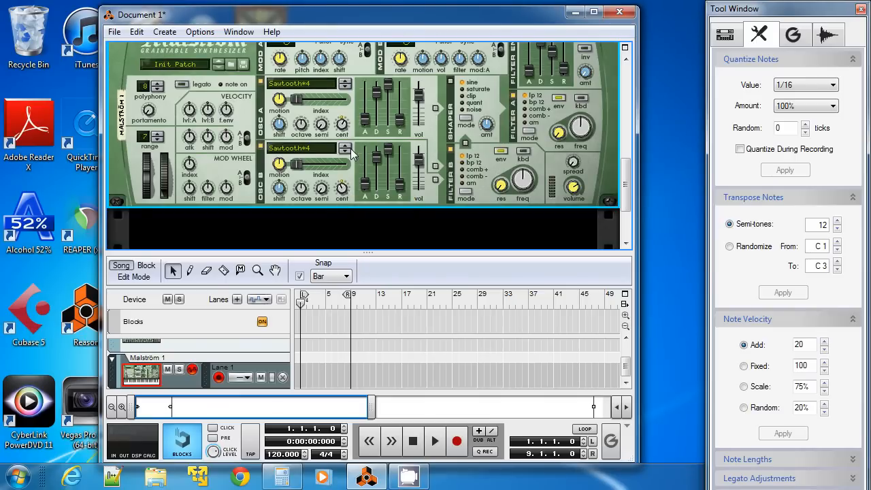
Enlarge the sequencer, draw a four-bar note clip from bar 1 on the Malström lane and open it for editing.
left_click_drag(390, 252, 390, 149)
left_click(189, 167)
left_click_drag(303, 294, 325, 299)
left_click(173, 168)
left_click(314, 302)
double_click(313, 301)
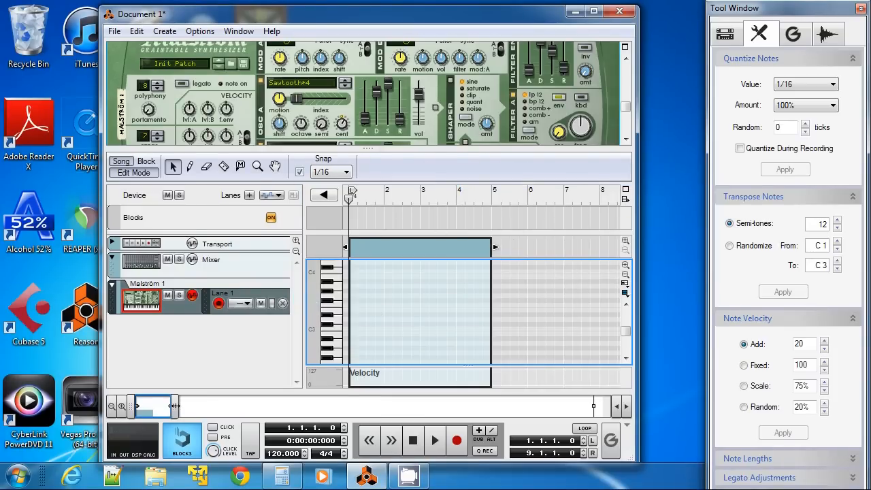
Draw a one-bar C2 note at the start of the Malström clip.
left_click_drag(176, 405, 144, 402)
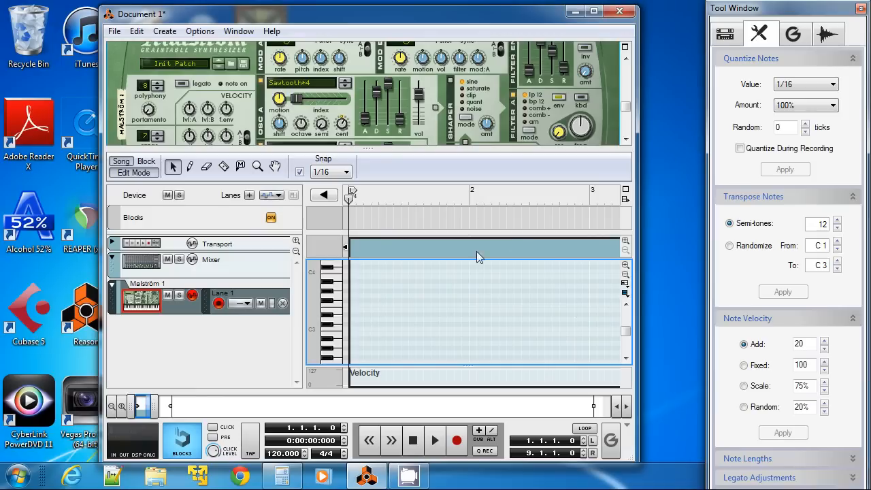
left_click(190, 167)
left_click_drag(465, 147, 465, 112)
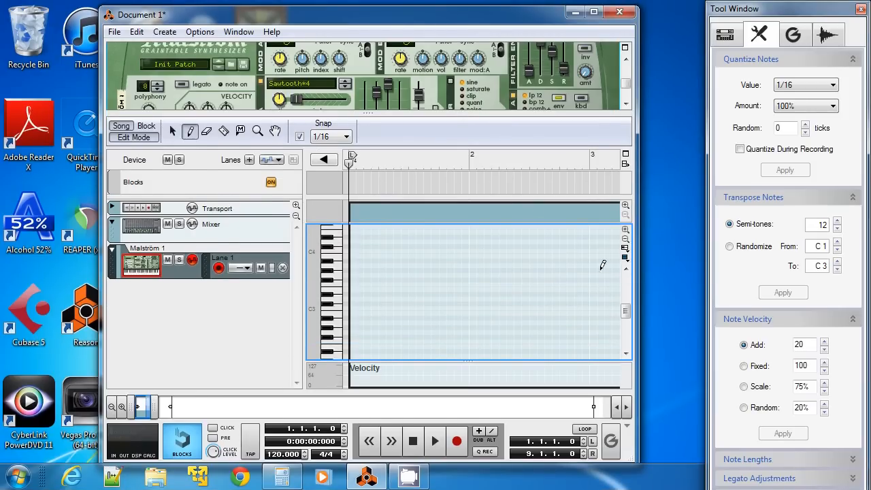
left_click_drag(627, 314, 627, 320)
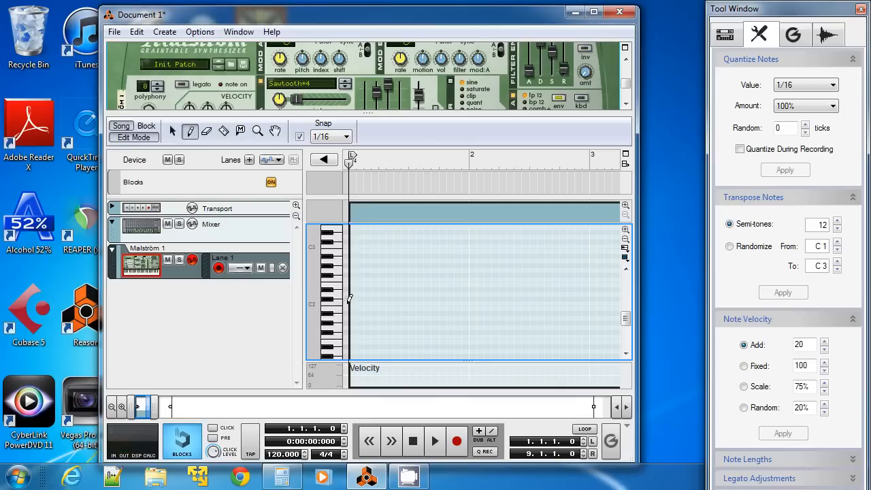
left_click_drag(353, 299, 469, 300)
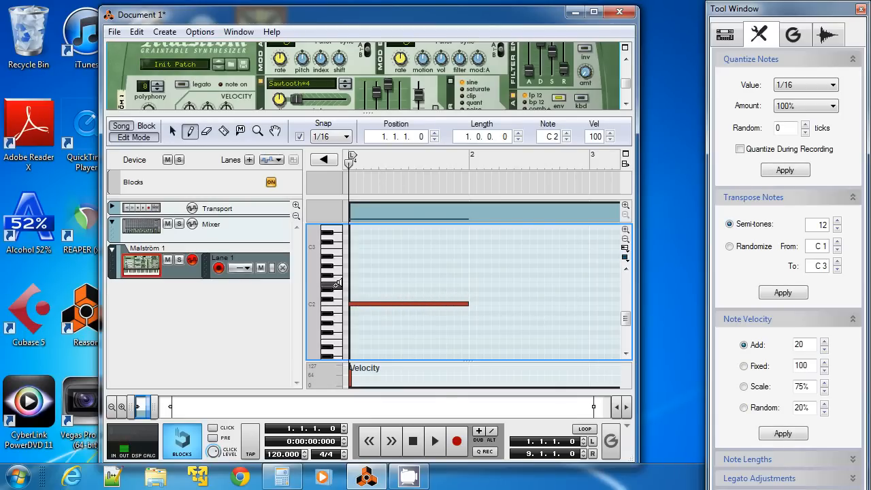
Build a chord by duplicating the C2 note to E2, G2 and A2, and play it back.
left_click(173, 132)
left_click(369, 279)
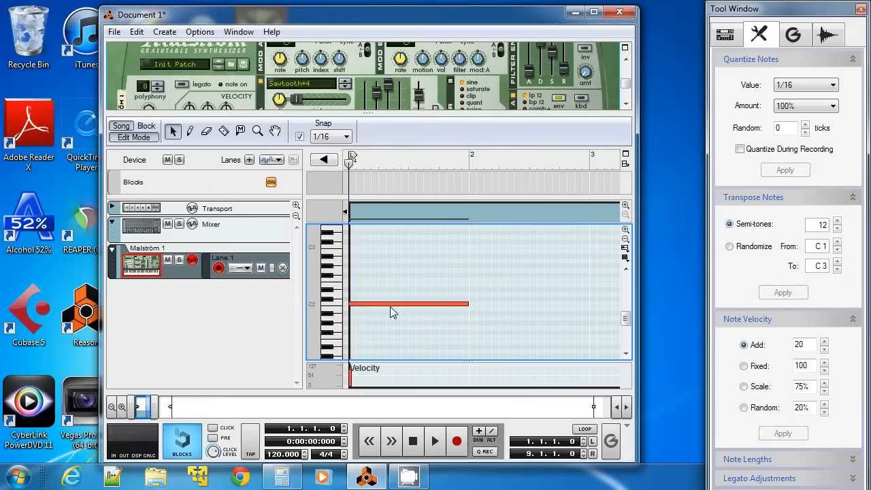
left_click_drag(378, 300, 366, 262)
left_click(435, 441)
left_click(414, 437)
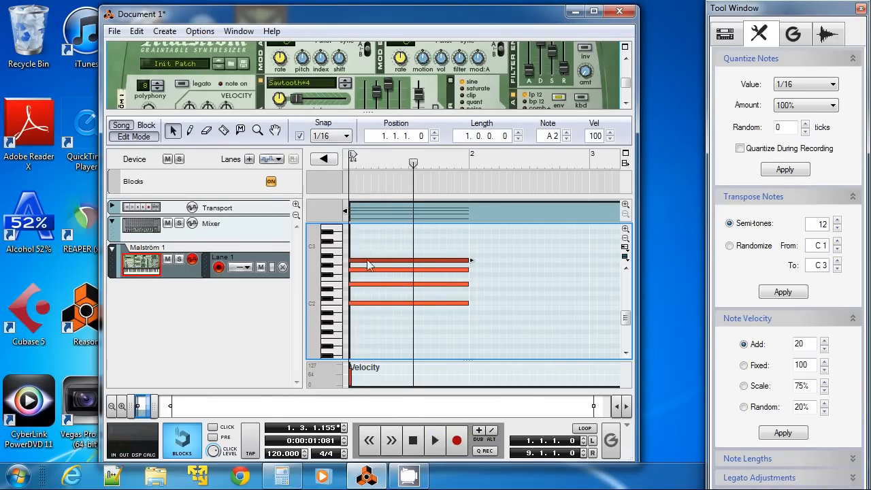
Move the chord's top note to B2 and play the chord again.
left_click_drag(364, 263, 364, 253)
left_click(415, 437)
left_click(431, 435)
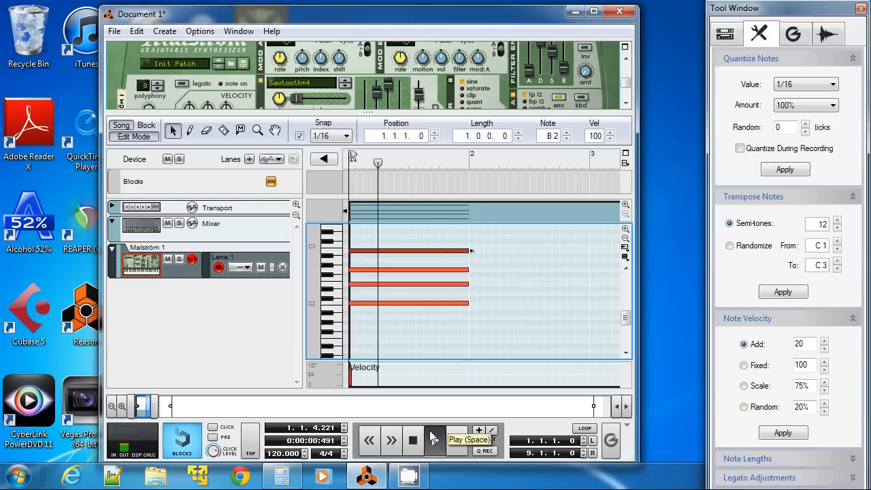
left_click(418, 437)
left_click(417, 441)
Copy the four-note chord to bar 2 with D#2 as its lowest note and play both bars.
left_click(487, 310)
left_click_drag(494, 238, 351, 347)
left_click(511, 291)
left_click_drag(505, 238, 334, 364)
scroll(626, 316, "up", 3)
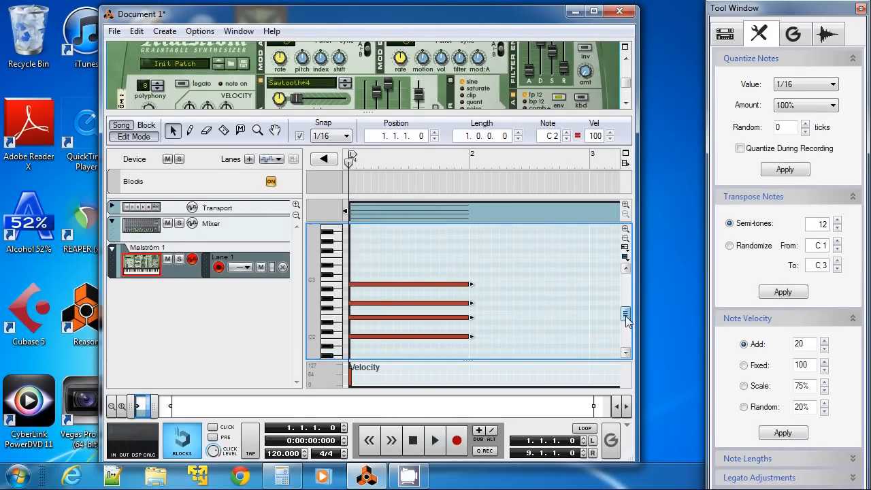
left_click_drag(415, 338, 398, 340)
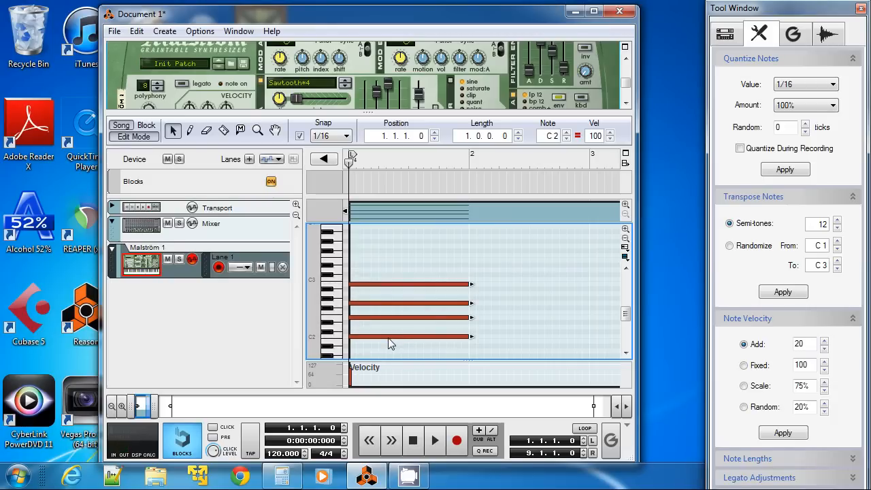
left_click_drag(390, 339, 506, 325)
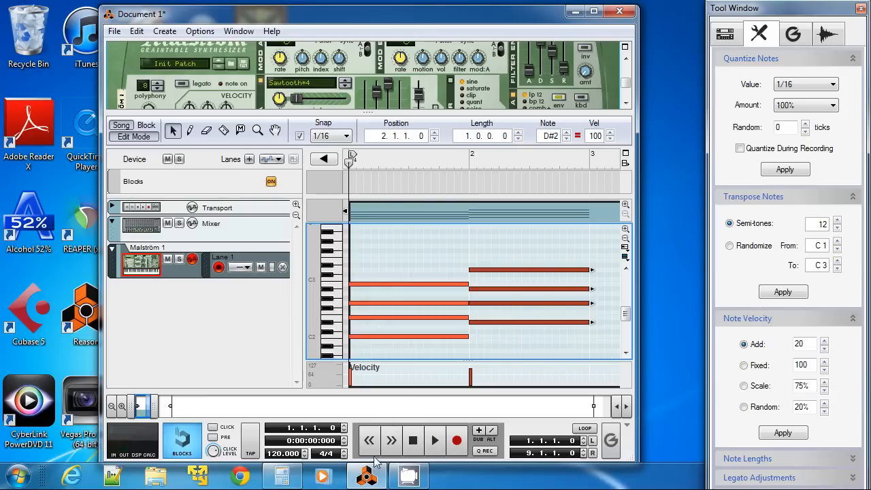
key("space")
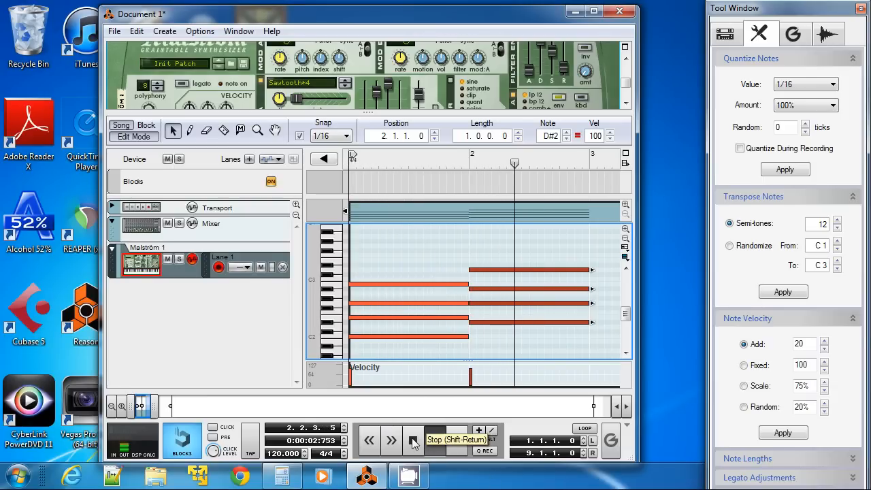
left_click(412, 437)
Copy the four-note chord to bar 3 with C#2 as its lowest note.
left_click_drag(139, 406, 145, 406)
left_click_drag(395, 332, 501, 320)
left_click_drag(459, 253, 338, 342)
left_click(575, 287)
left_click_drag(526, 257, 538, 334)
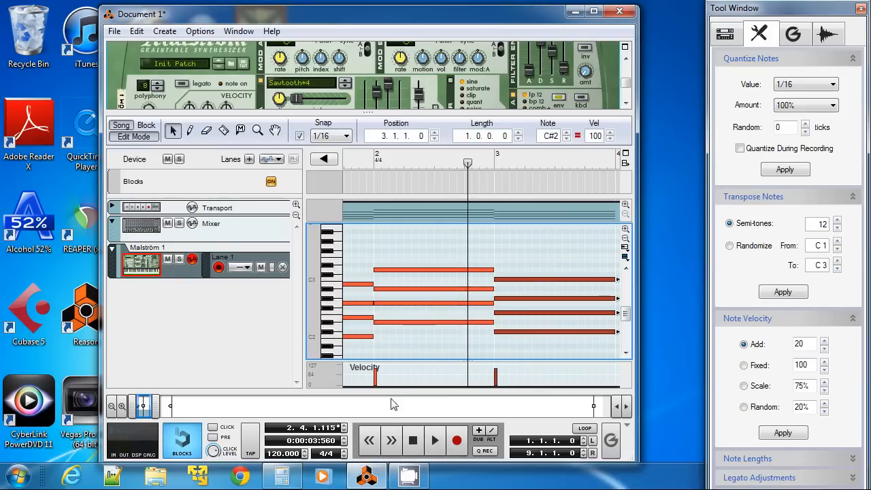
Copy the bar 3 chord to bar 4 with A#1 as its lowest note.
left_click_drag(141, 407, 147, 408)
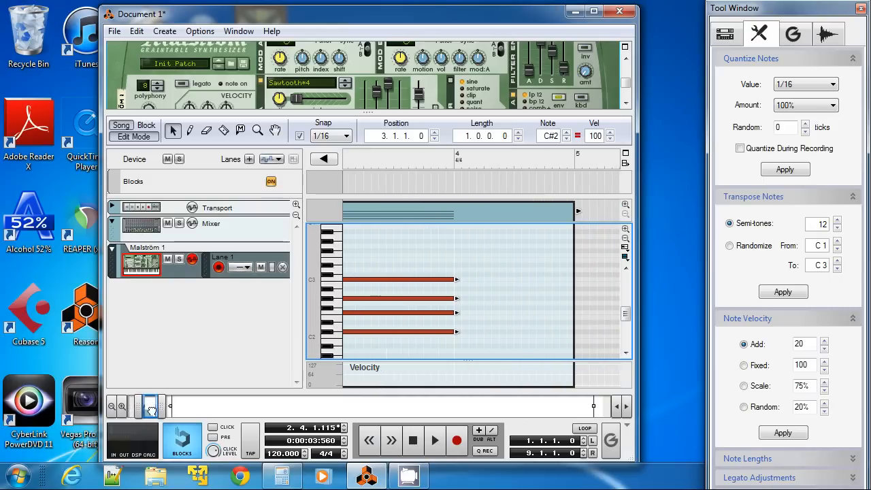
mouse_move(484, 263)
left_mouse_down()
mouse_move(418, 299)
mouse_move(383, 358)
mouse_move(502, 337)
left_mouse_up()
left_click_drag(501, 338, 501, 349)
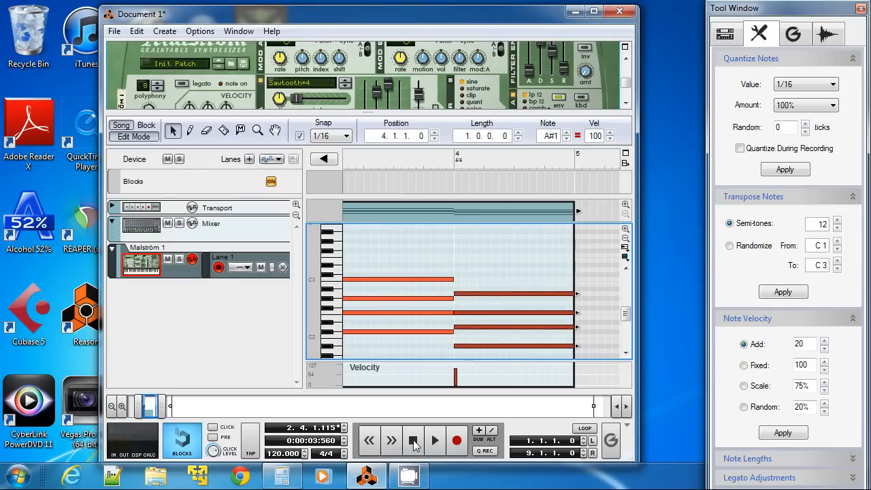
Play the four-bar chord progression from the start, with the rack area enlarged to show the Malström.
left_click(414, 442)
left_click(437, 442)
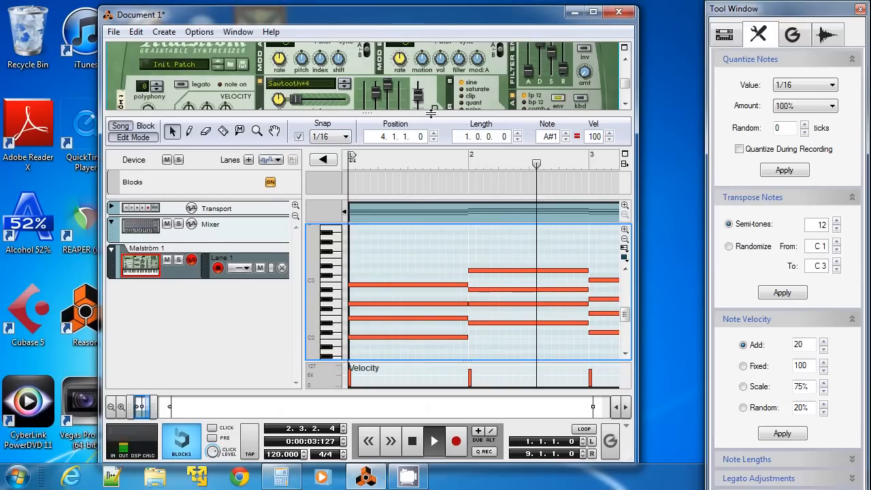
left_click_drag(431, 113, 450, 260)
left_click(412, 442)
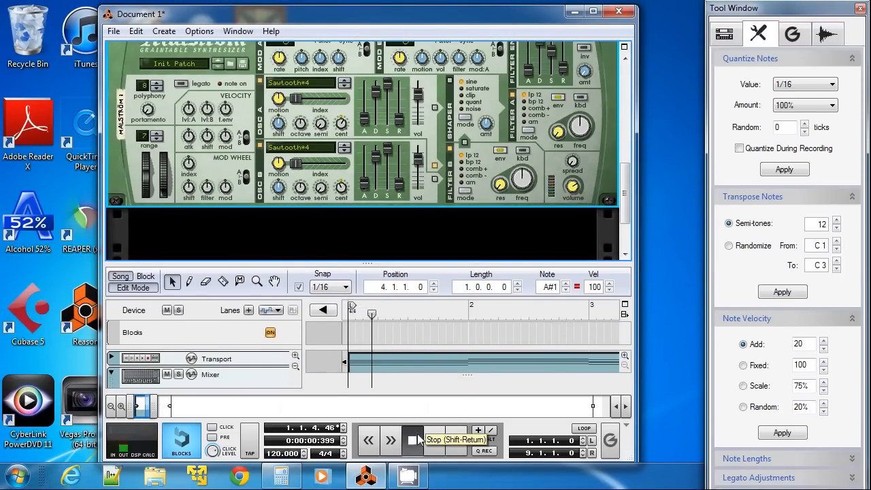
left_click(435, 440)
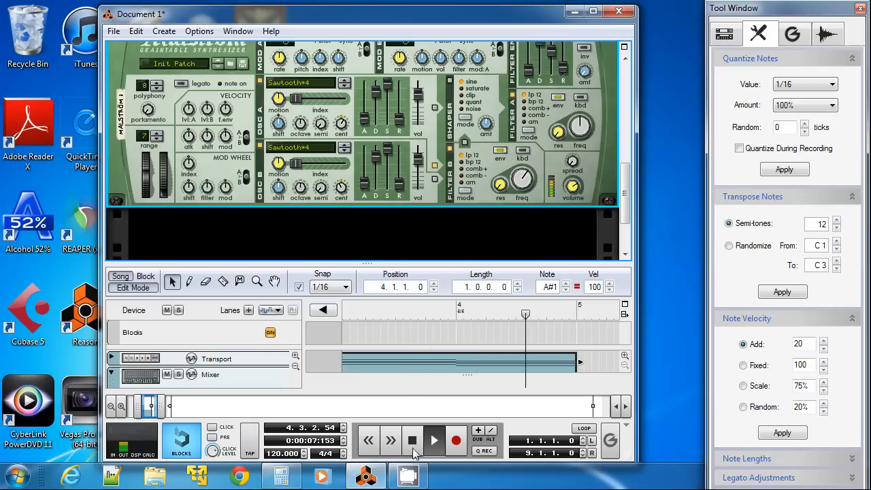
key("space")
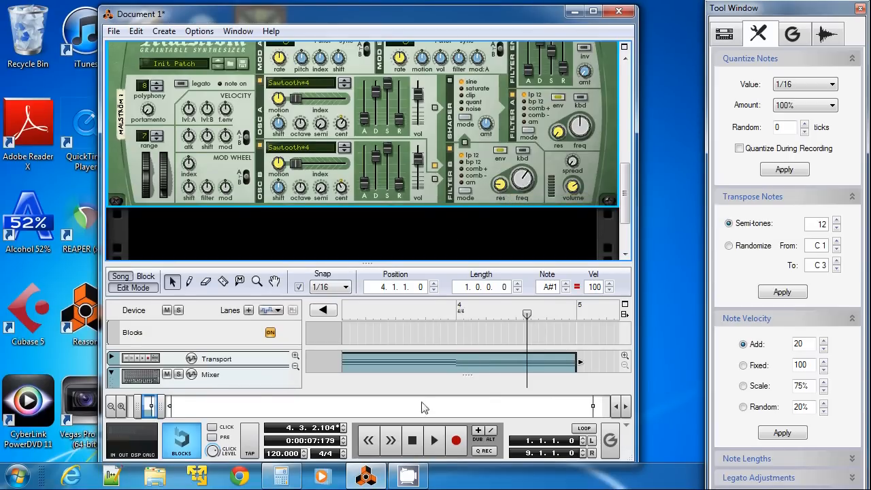
Replay the Malström chords from bar 1, and return playback to the start of the song.
left_click(421, 442)
left_click(434, 441)
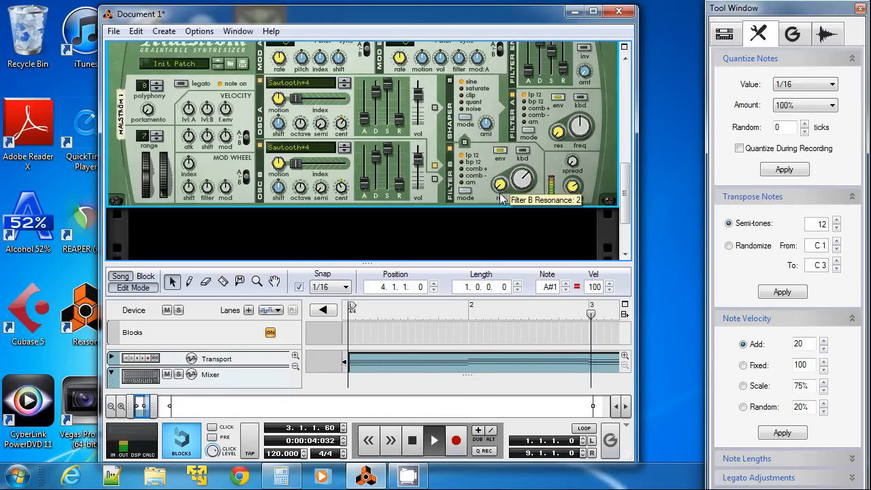
left_click(411, 441)
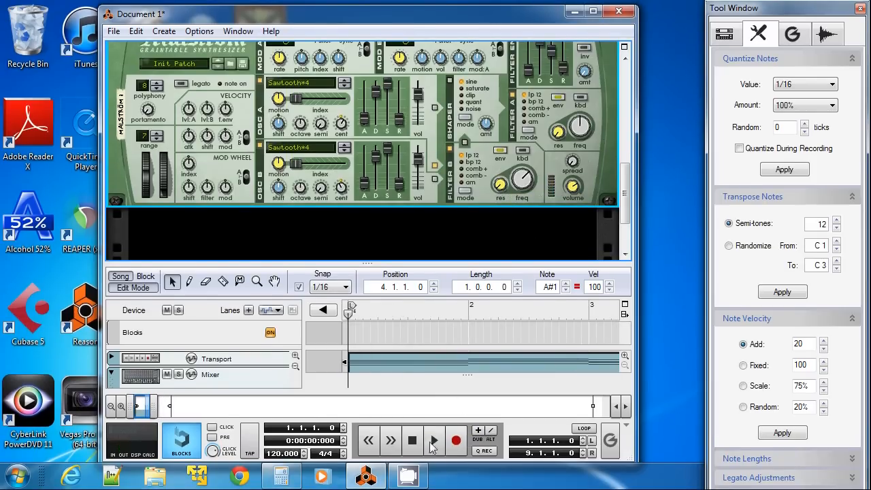
Add a Redrum Drum Computer below the Malström and load the patch Techno Kit 03.
left_click_drag(629, 187, 630, 199)
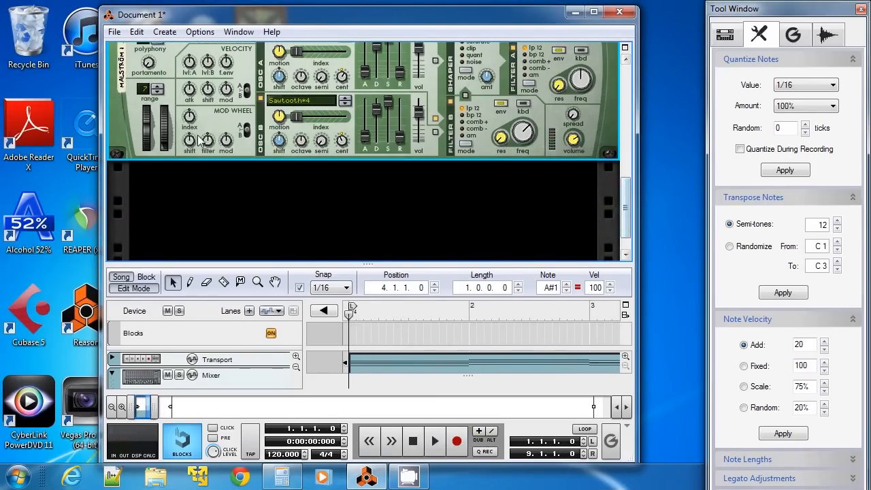
left_click(166, 32)
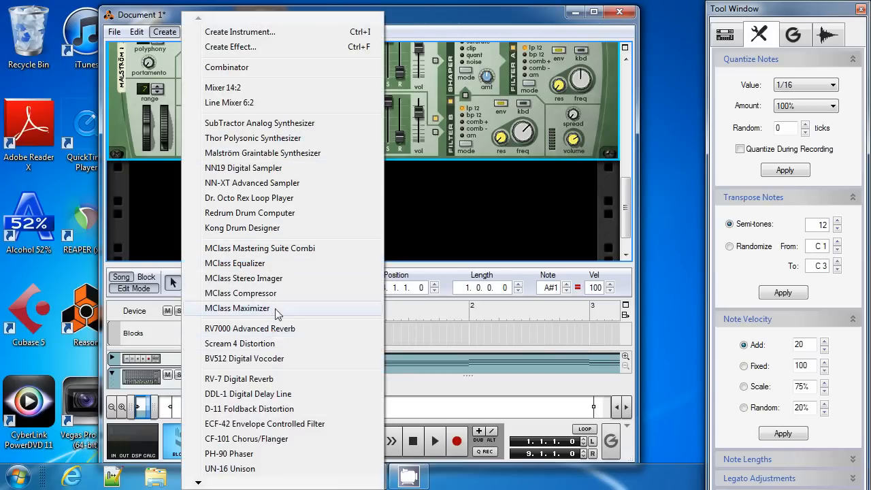
left_click(284, 214)
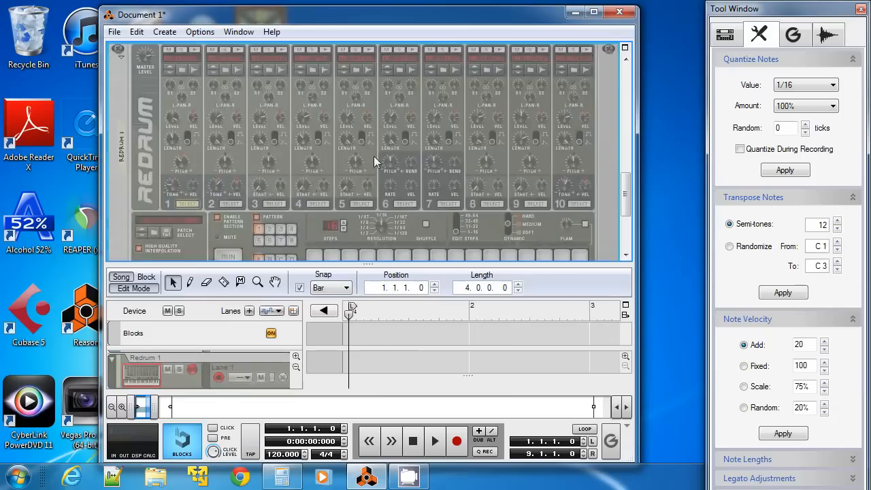
left_click(141, 236)
left_click(139, 238)
left_click(141, 236)
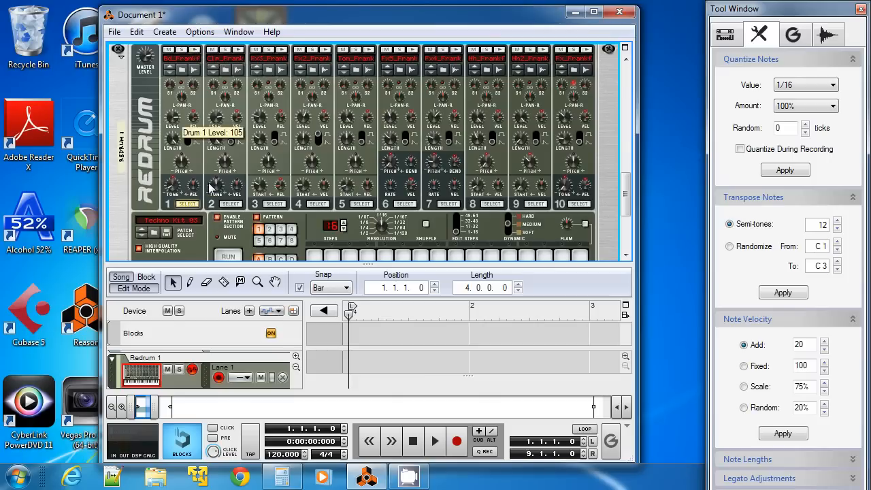
Set the Redrum pattern length to 64 steps, place drum 1 hits on steps 1 and 9, and play the pattern.
scroll(304, 129, "down", 2)
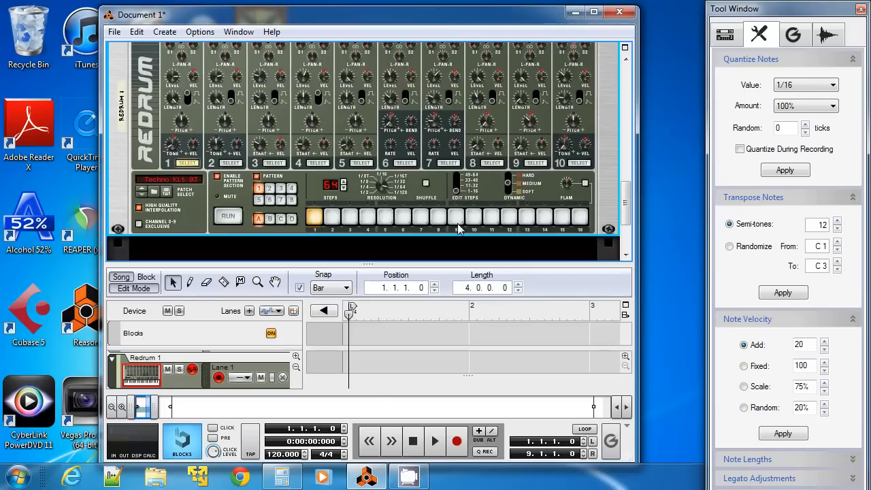
left_click(435, 441)
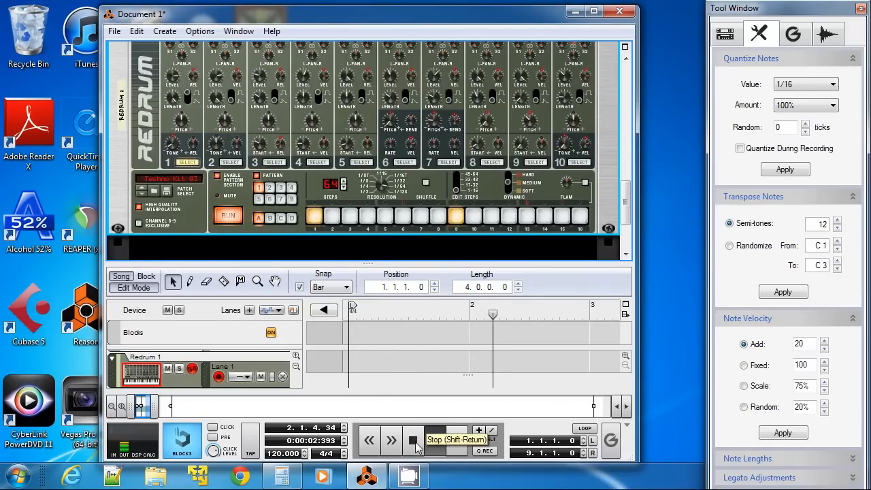
left_click(415, 442)
left_click(416, 442)
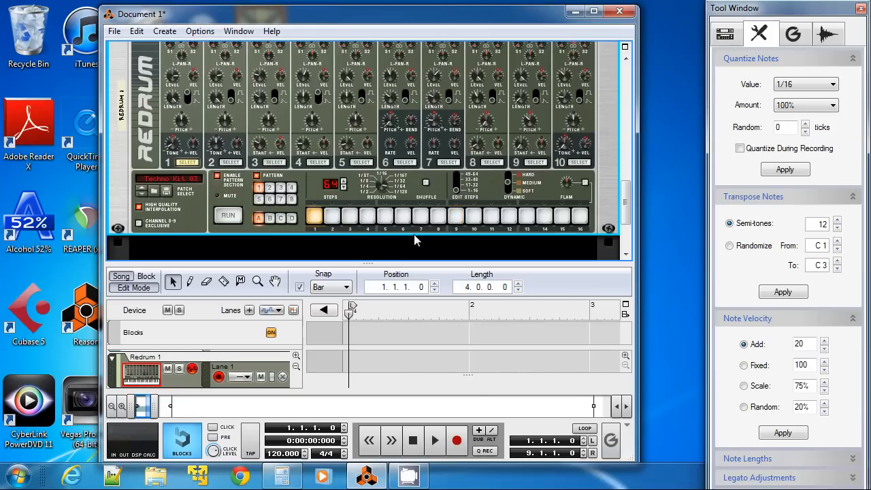
mouse_move(387, 195)
left_click(435, 440)
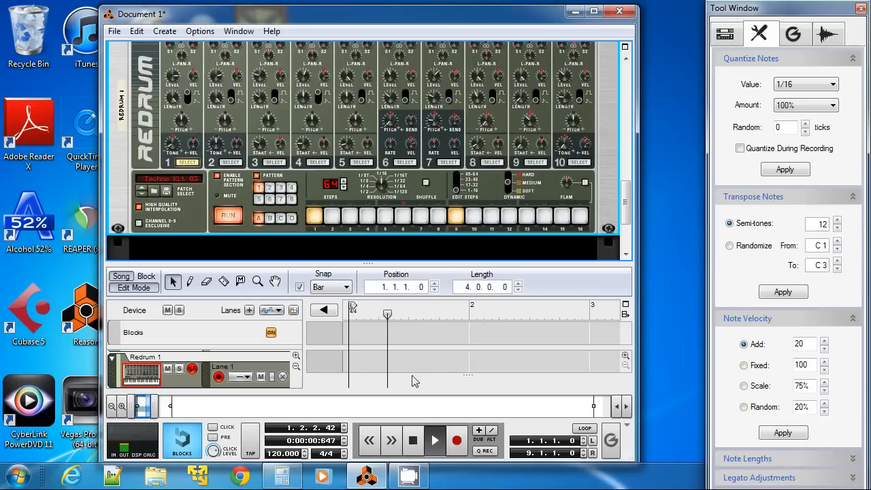
double_click(411, 442)
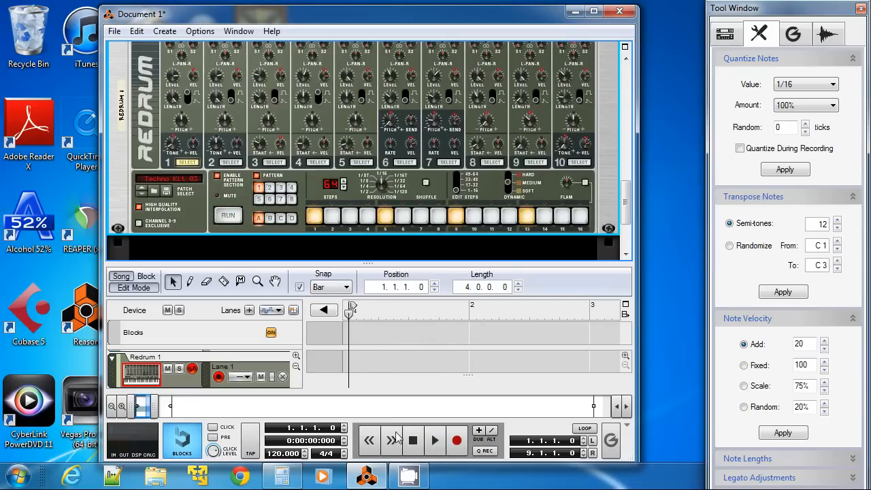
Add drum 1 hits on steps 5 and 13, and play the pattern at a tempo of 140.
left_click(431, 441)
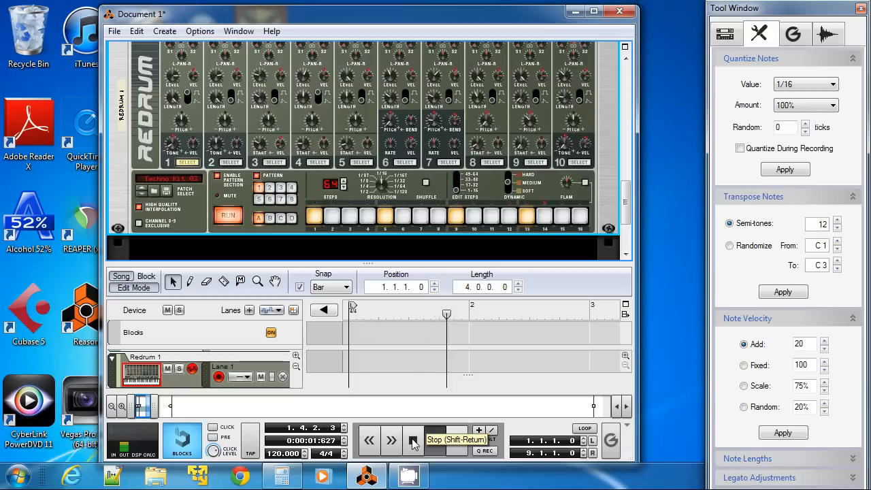
double_click(412, 441)
left_click(304, 452)
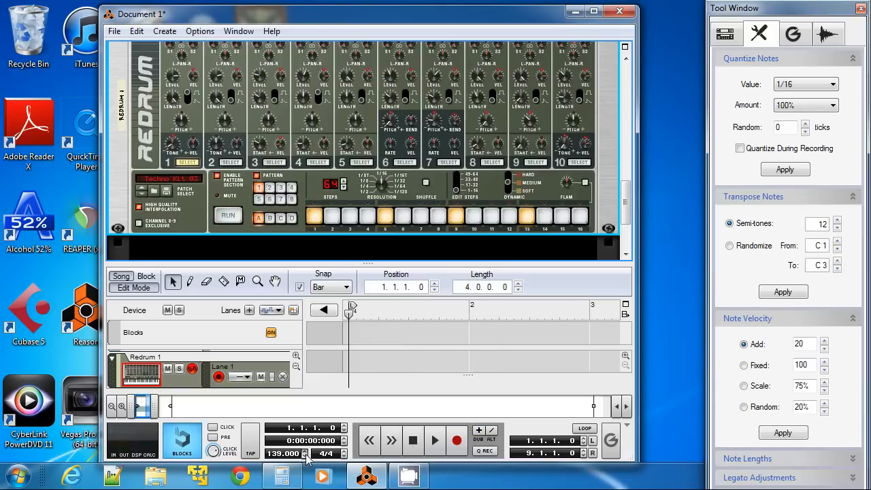
left_click(433, 440)
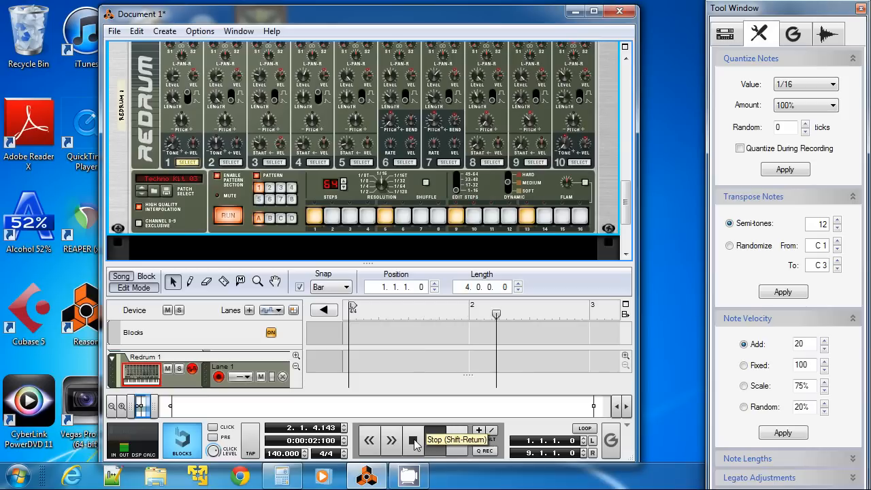
key("space")
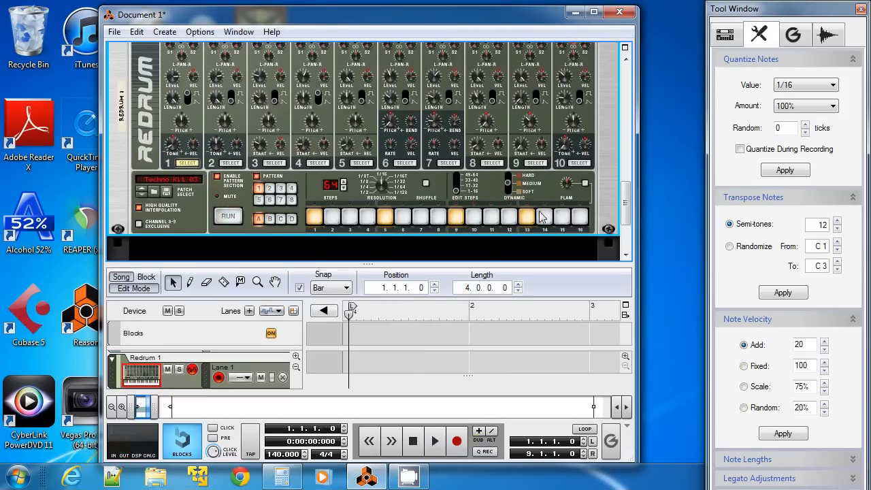
Program drum 1 on steps 1, 5, 9 and 13 of ranges 17-32 and 33-48, and on 1, 5, 9, 11, 13 and 15 of 49-64.
left_click(456, 194)
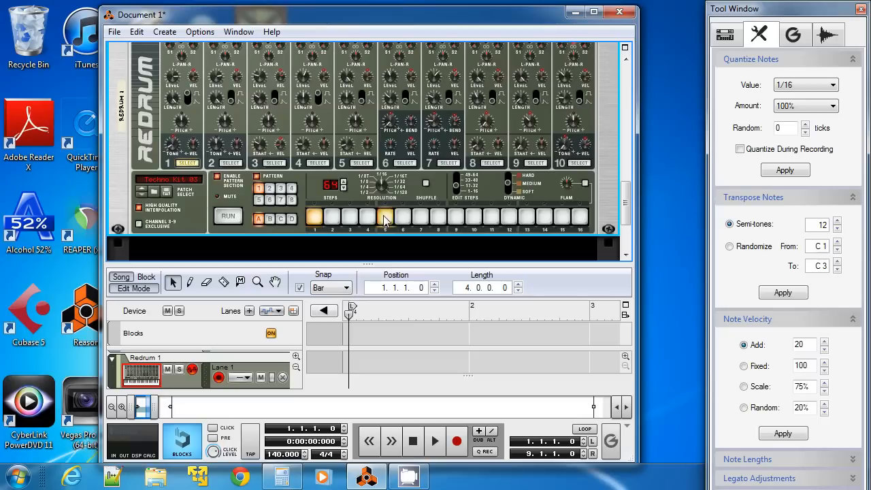
left_click(456, 190)
left_click(318, 217)
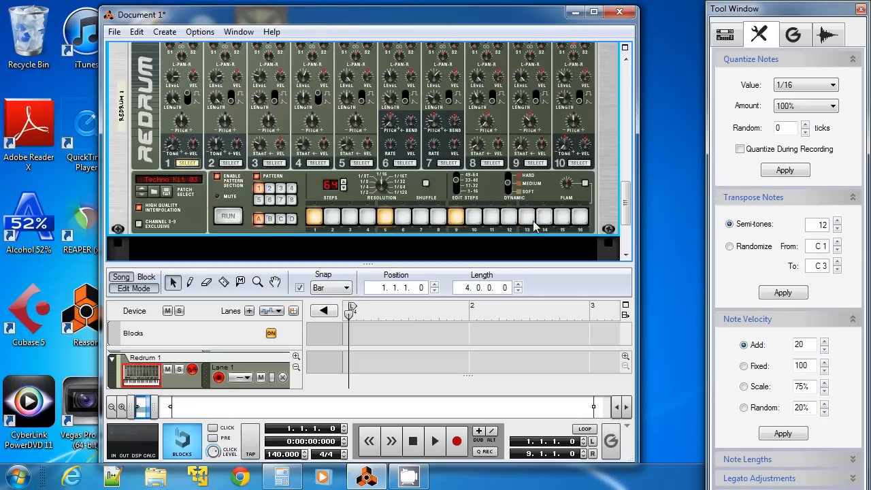
left_click(456, 187)
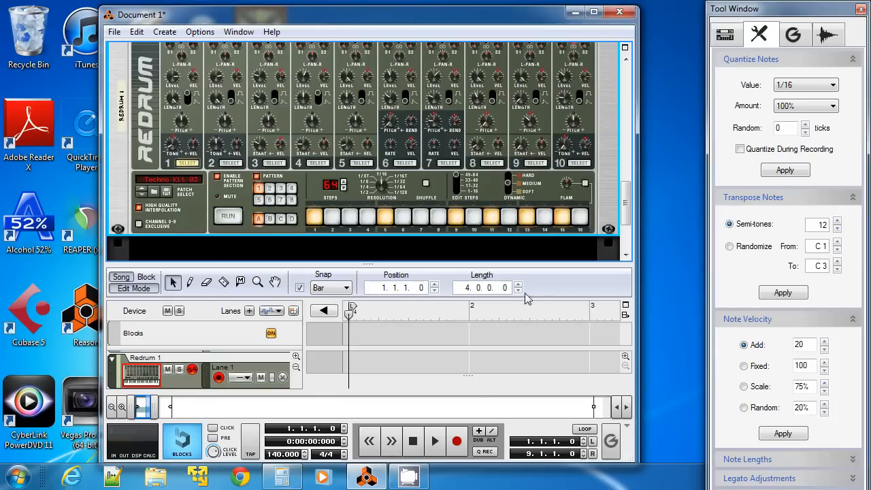
key("space")
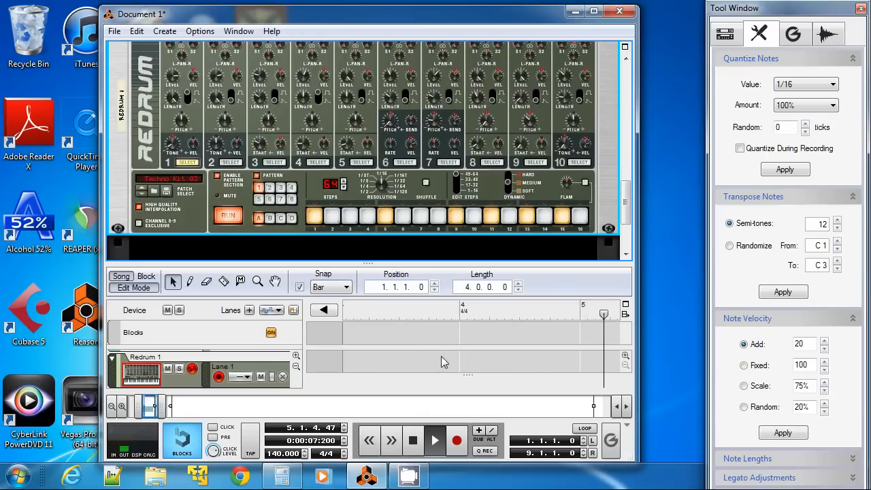
Remove the drum 1 hits on steps 9 and 11 of the 49-64 range and play the pattern.
key("space")
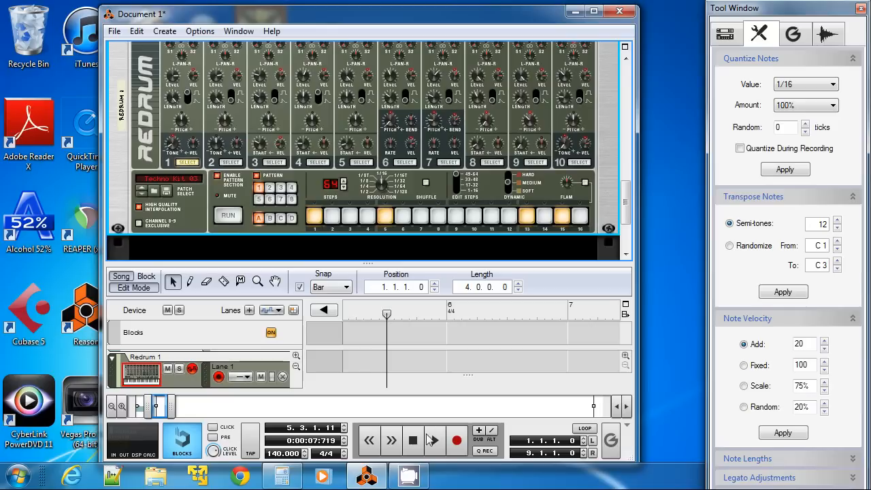
left_click(429, 436)
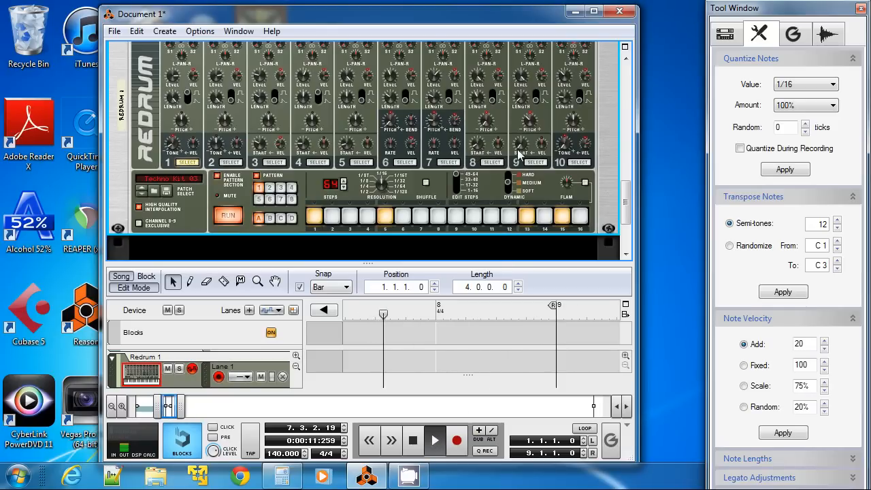
left_click(431, 434)
left_click(431, 435)
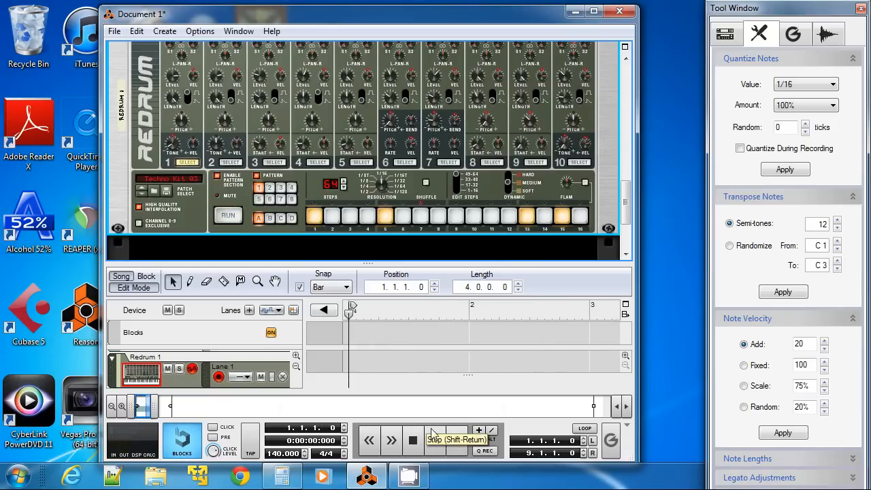
left_click(431, 434)
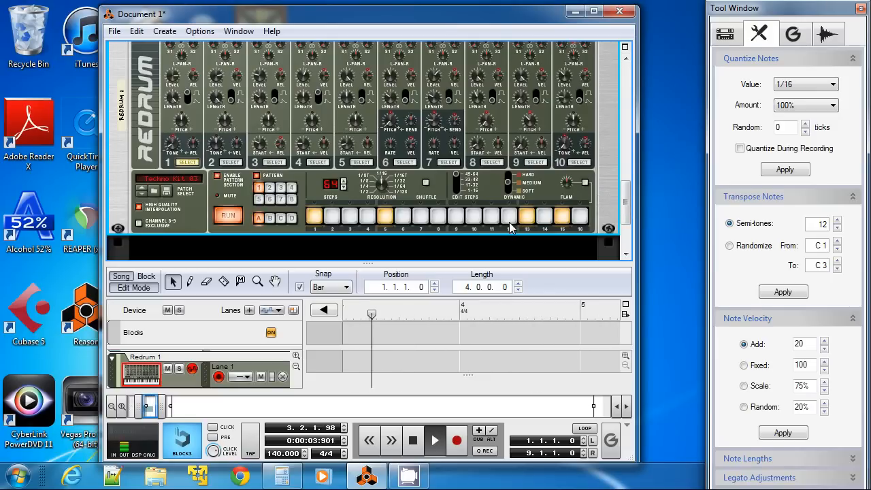
Add drum 1 hits on steps 11, 9 and 8 of the 49-64 range while the pattern plays.
left_click(492, 219)
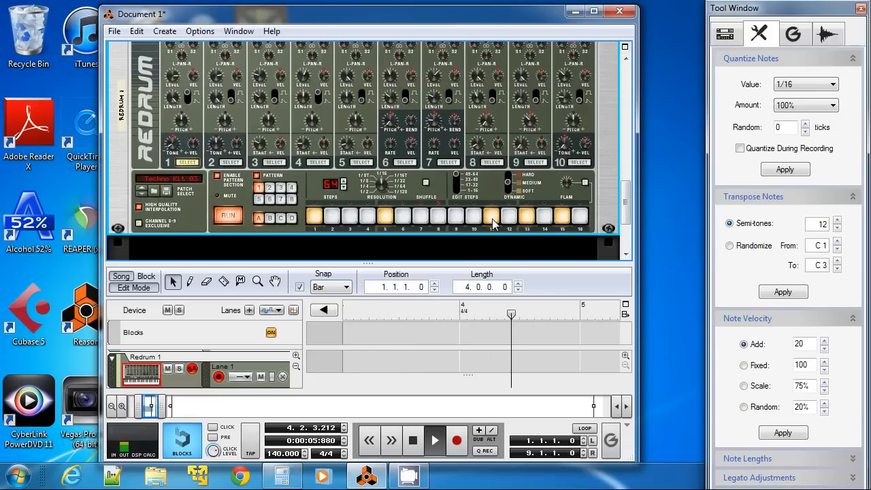
left_click(456, 220)
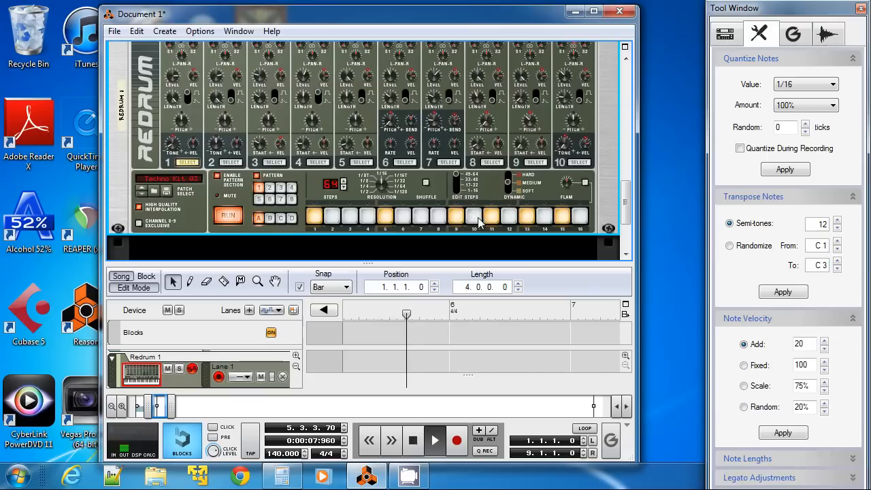
left_click(435, 219)
double_click(412, 441)
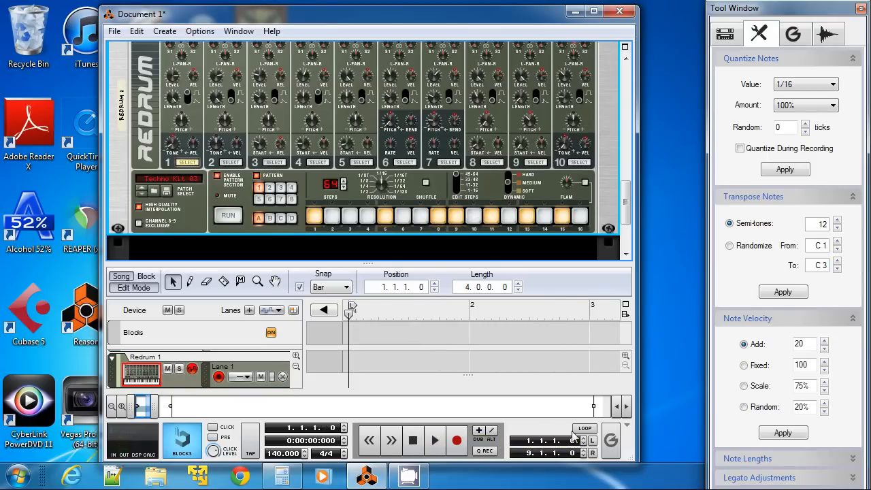
Turn on looping and play the drum pattern from the start.
left_click(587, 428)
left_click(435, 441)
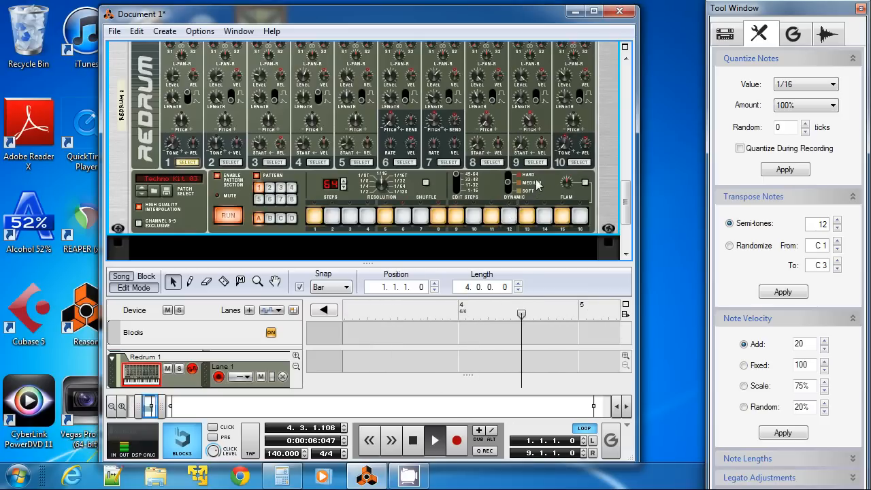
left_click(413, 441)
left_click(412, 441)
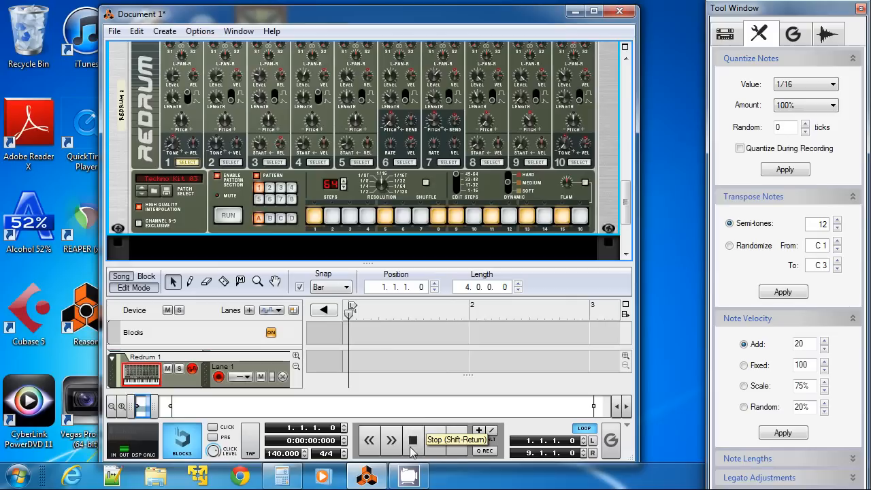
Enlarge the sequencer and copy the four-bar Malström clip to bar 5, directly after the original.
left_click_drag(437, 261, 478, 142)
left_click(136, 170)
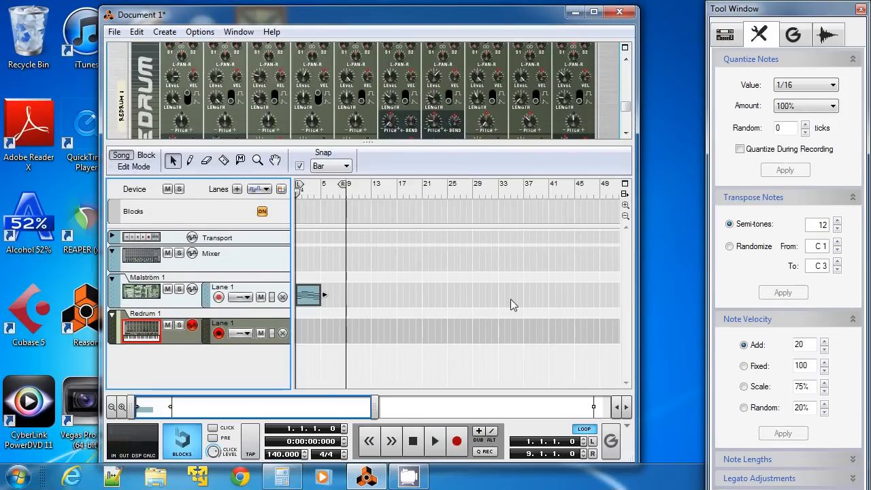
left_click(361, 317)
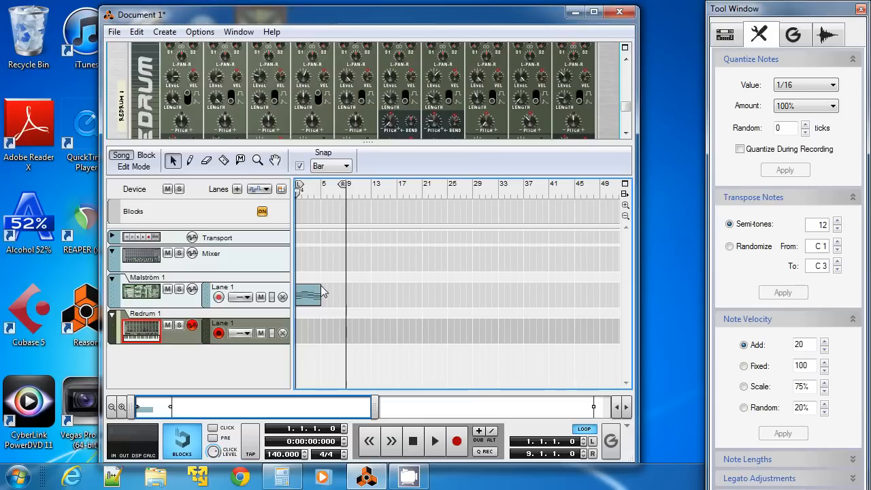
left_click_drag(308, 294, 336, 299)
left_click(373, 353)
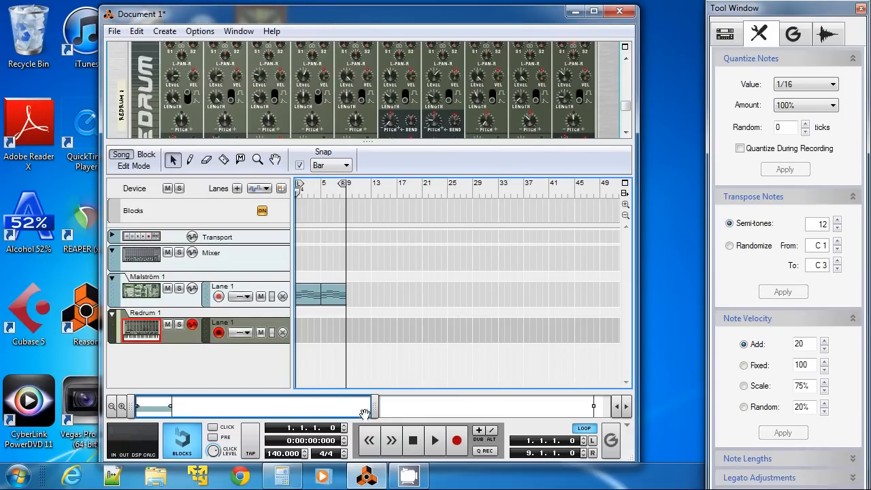
Play the extended Malström chords together with the Redrum beat from bar 1.
left_click(411, 440)
left_click(411, 440)
left_click(411, 440)
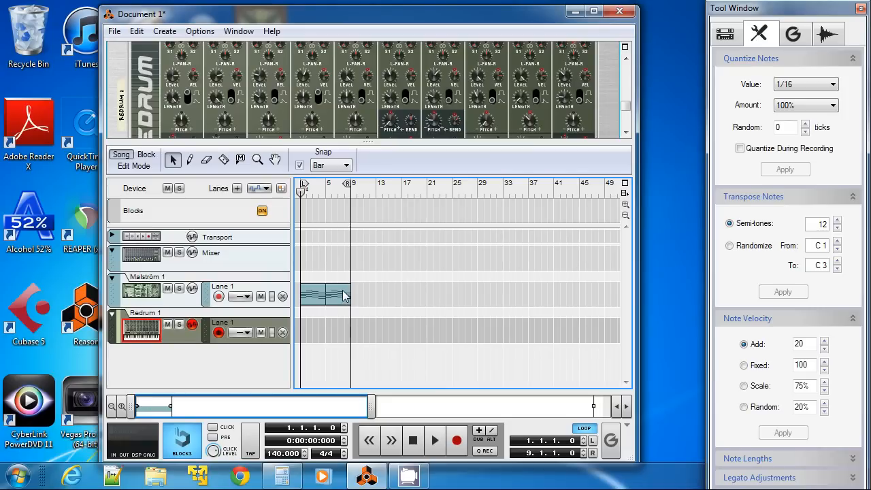
left_click(436, 441)
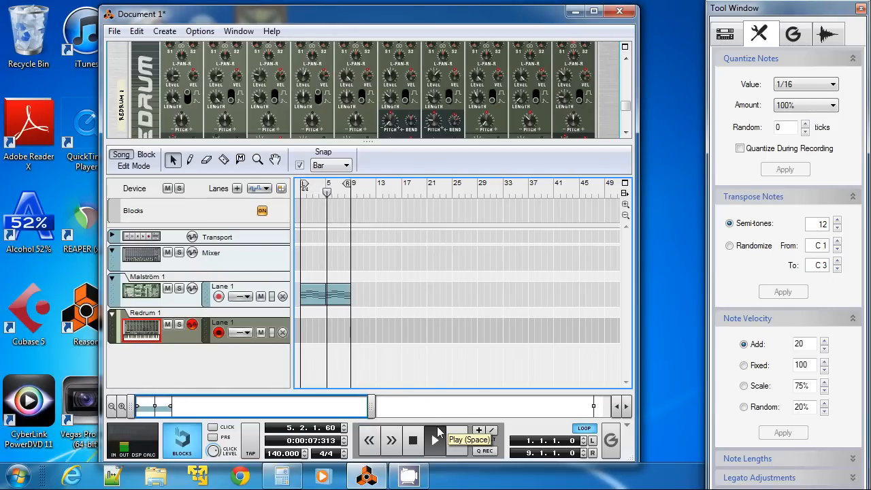
double_click(414, 442)
Enlarge the rack area and create a Spider Audio Merger & Splitter directly below the Redrum.
left_click_drag(439, 143, 439, 285)
left_click_drag(630, 217, 634, 51)
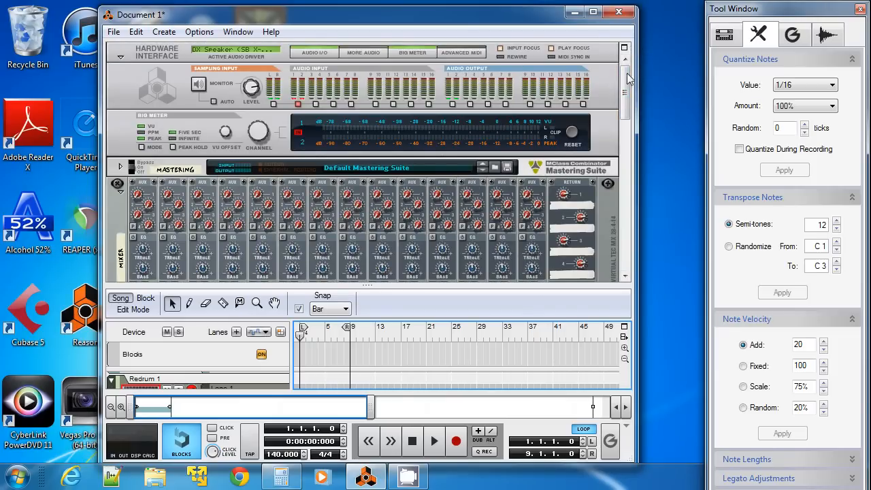
left_click_drag(622, 75, 639, 211)
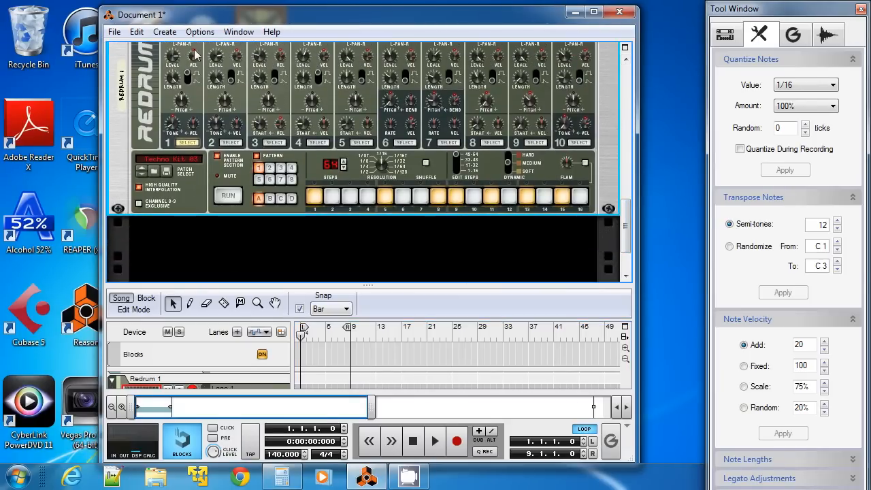
left_click(165, 32)
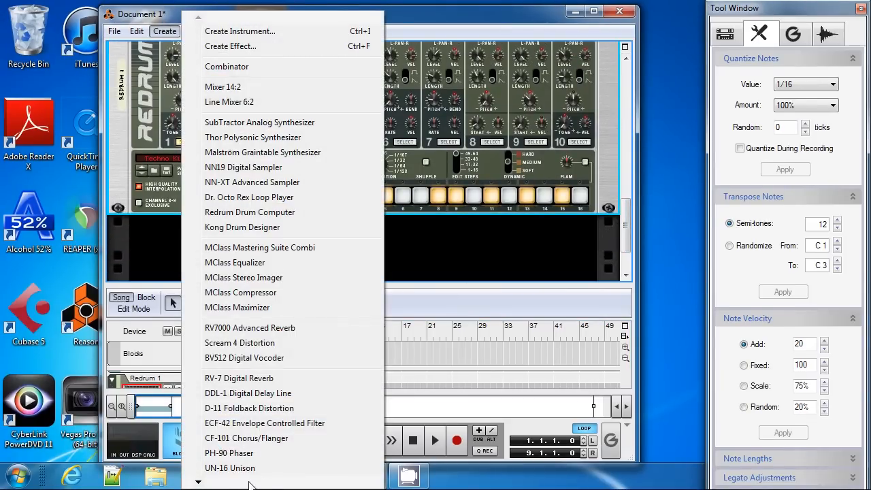
mouse_move(250, 485)
left_click(267, 427)
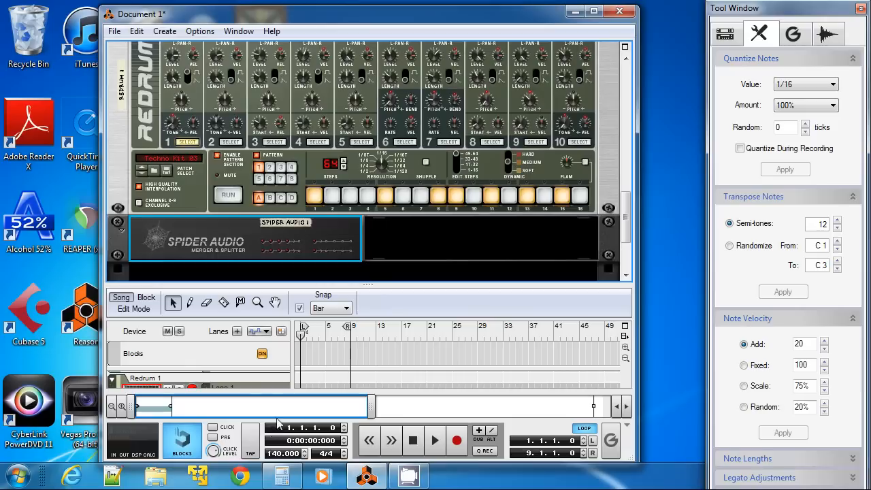
On the rear of the rack, connect the Redrum's stereo output to the Spider Audio's splitter inputs A (L) and B (R).
key("Tab")
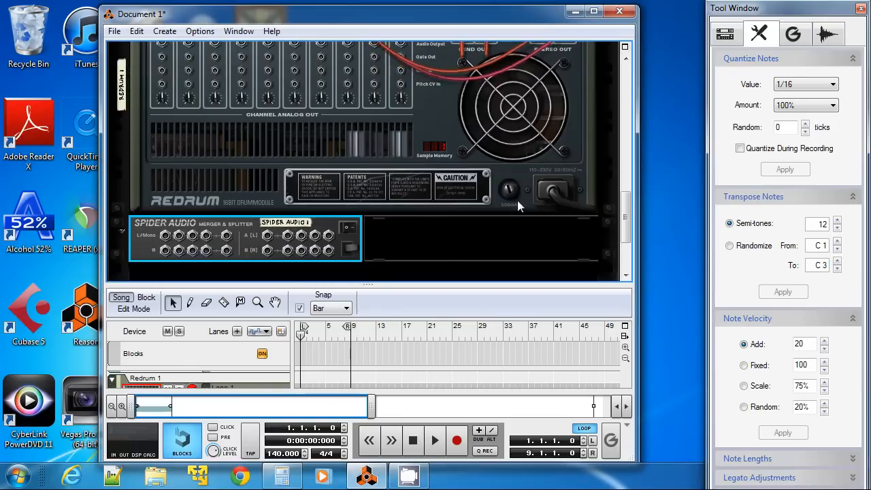
scroll(517, 200, "up", 3)
scroll(547, 140, "up", 5)
scroll(548, 142, "down", 6)
scroll(548, 141, "up", 2)
scroll(550, 138, "down", 4)
key("Tab")
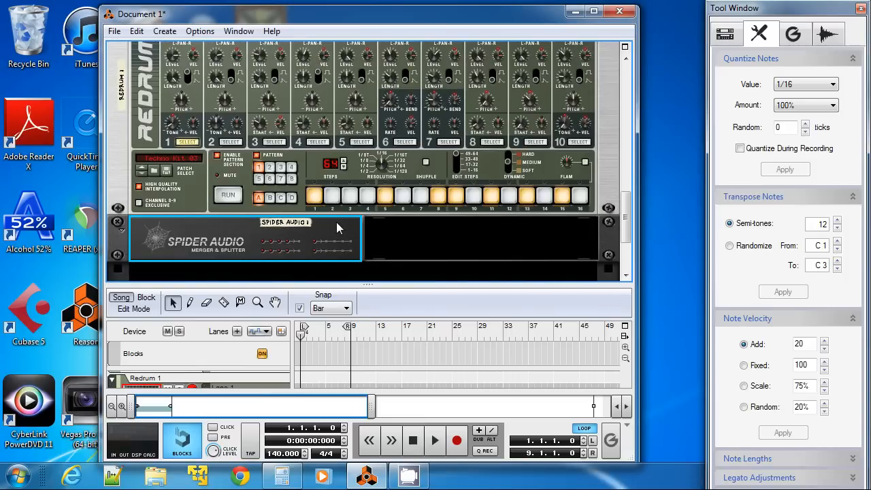
key("Tab")
scroll(517, 116, "up", 3)
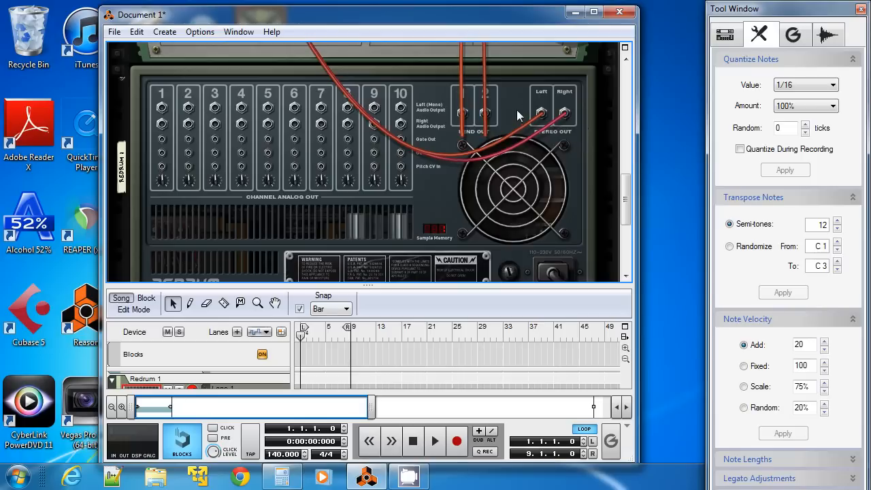
left_click_drag(541, 115, 224, 178)
scroll(472, 168, "down", 6)
scroll(500, 68, "up", 1)
scroll(502, 68, "down", 2)
scroll(503, 68, "up", 6)
scroll(503, 68, "down", 3)
scroll(227, 98, "up", 9)
scroll(226, 96, "up", 3)
scroll(291, 181, "down", 10)
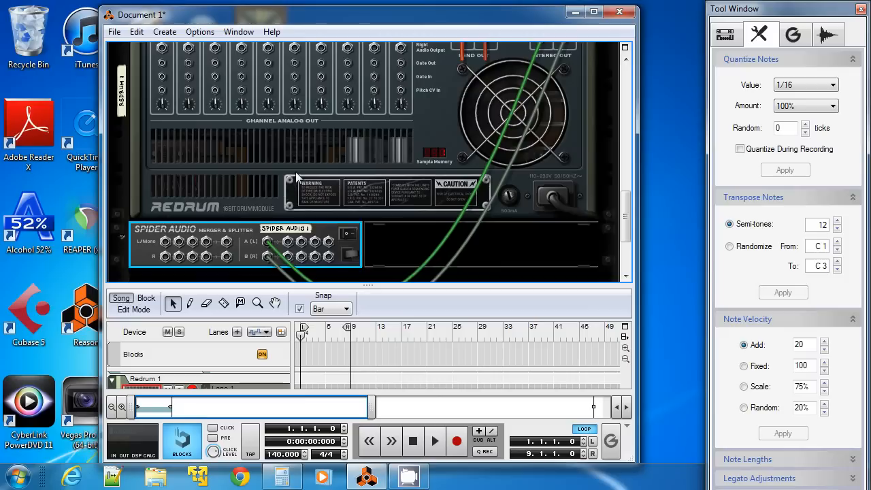
Return to the front of the rack and create an MClass Compressor below the Spider Audio.
key("Tab")
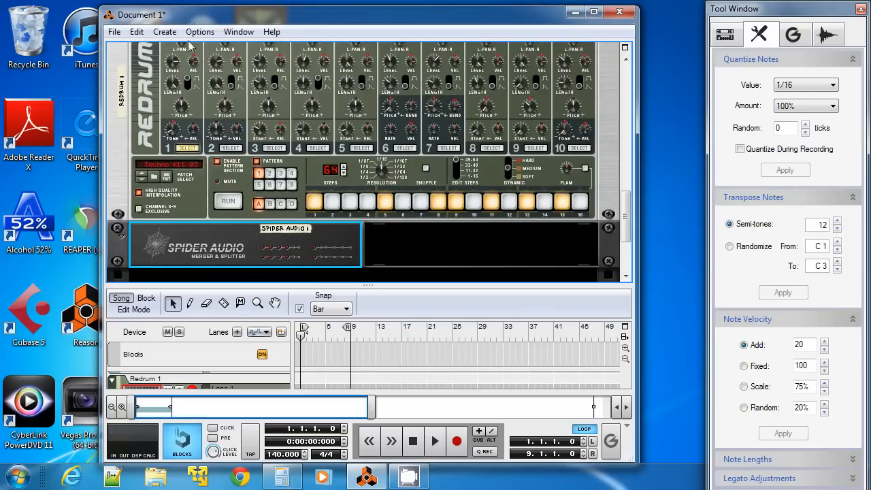
left_click(165, 31)
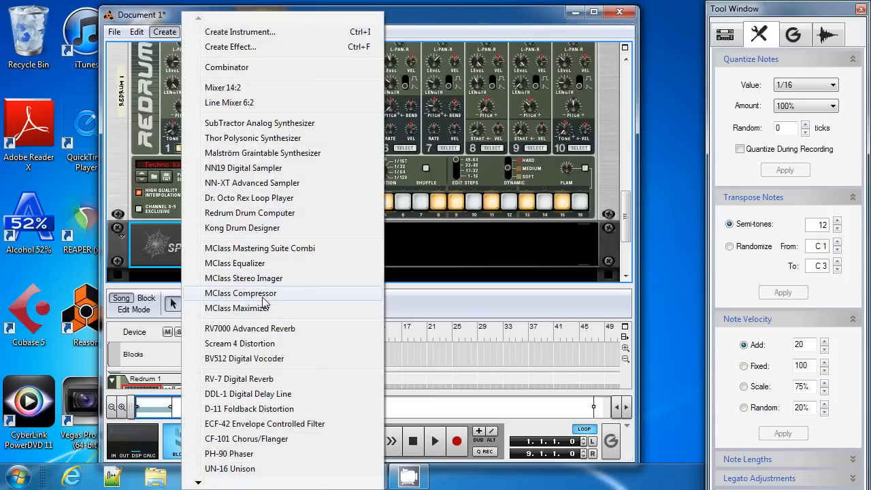
left_click(334, 289)
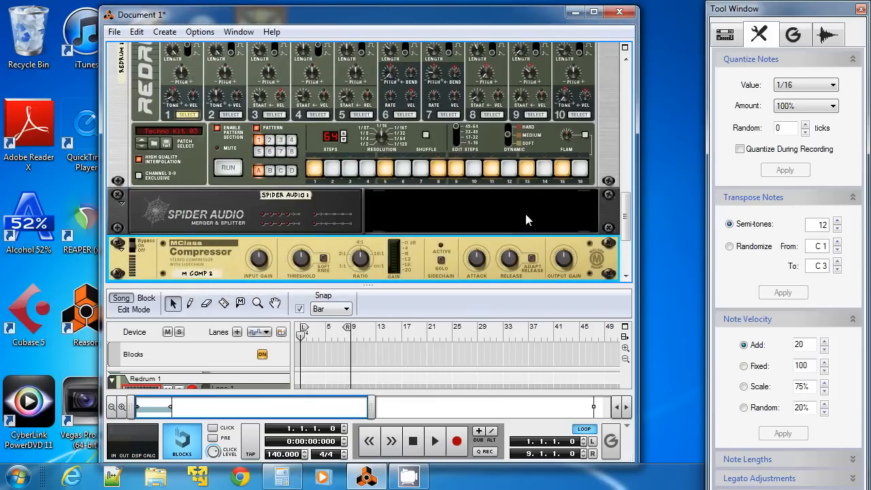
On the rear of the rack, connect a split output pair of the Spider Audio to the MClass Compressor's left and right sidechain inputs.
key("Tab")
scroll(567, 165, "down", 2)
scroll(569, 159, "up", 3)
scroll(567, 154, "up", 1)
scroll(567, 151, "down", 3)
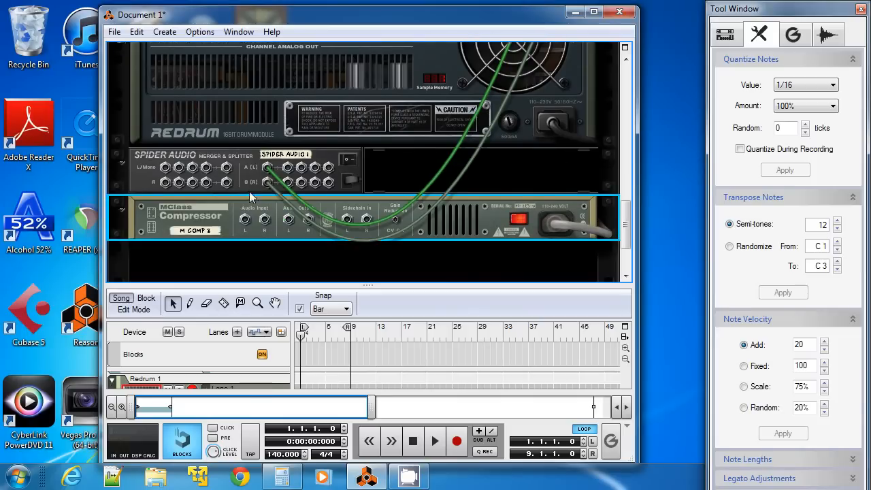
left_click_drag(288, 170, 347, 218)
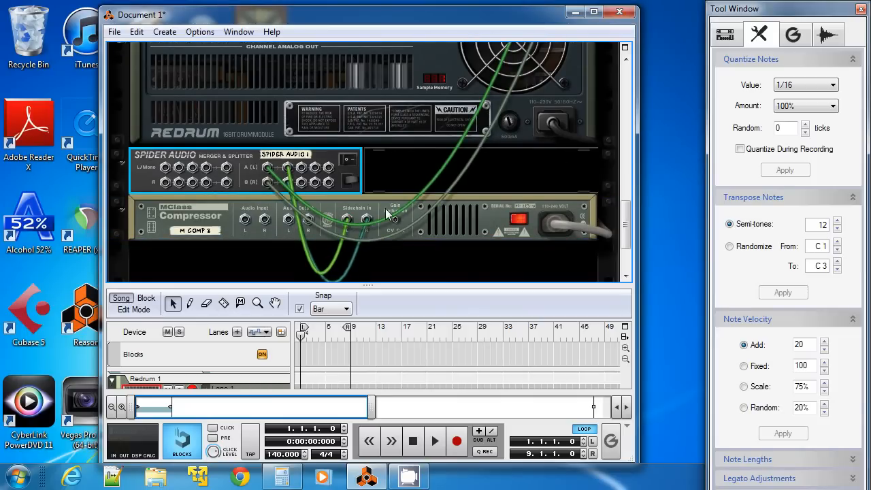
Route the Malström's main output into the MClass Compressor's audio input and the compressor's audio output to mixer channel 1.
scroll(392, 213, "up", 10)
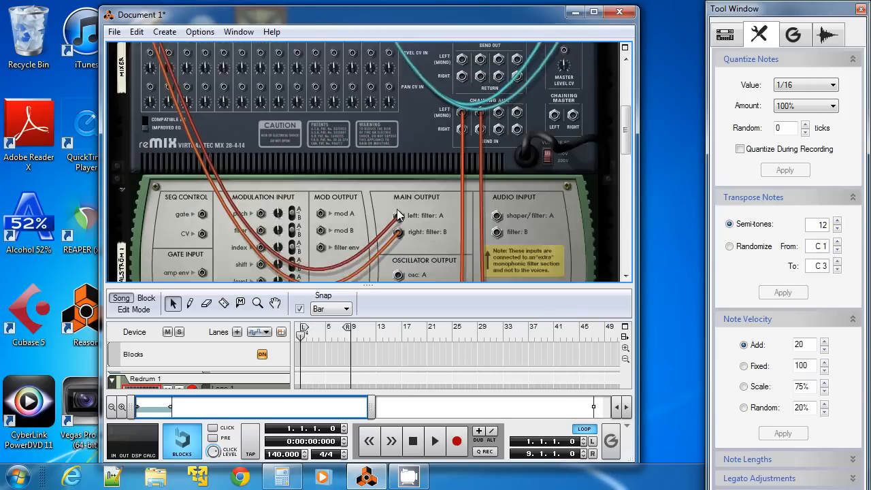
scroll(398, 216, "down", 3)
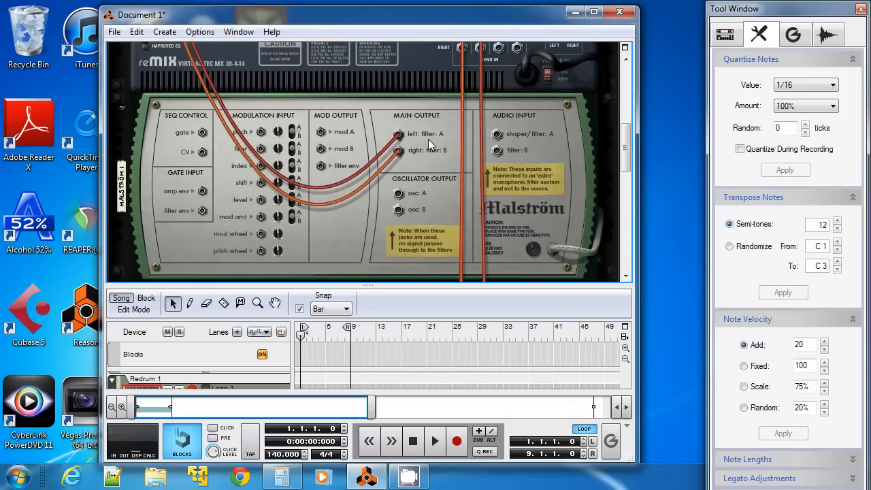
key("Tab")
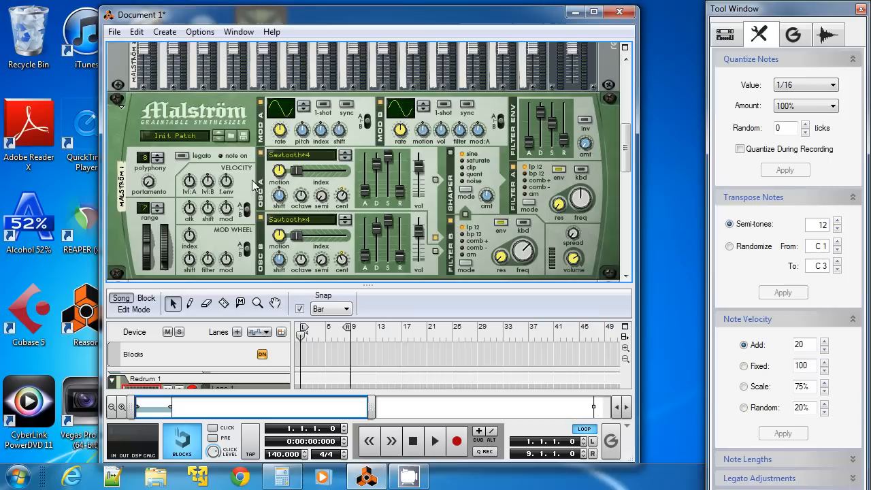
key("Tab")
left_click_drag(399, 135, 149, 99)
scroll(359, 163, "down", 5)
scroll(258, 89, "up", 5)
scroll(256, 94, "up", 3)
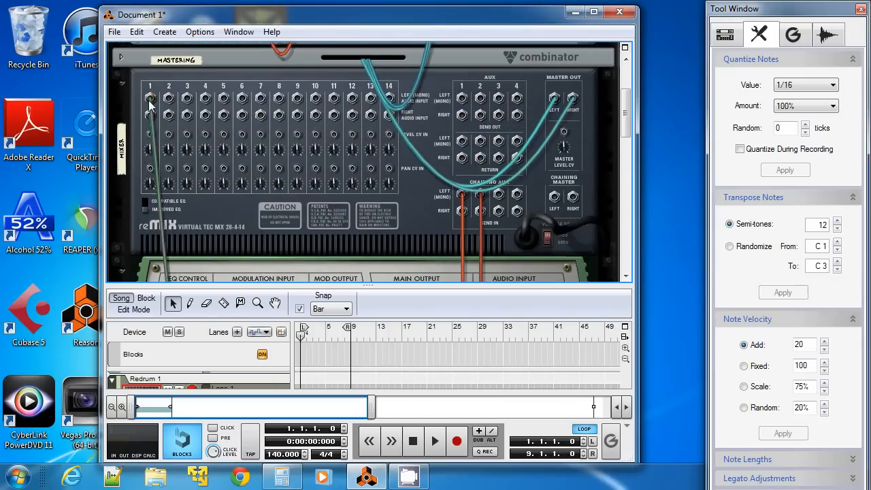
scroll(289, 172, "down", 6)
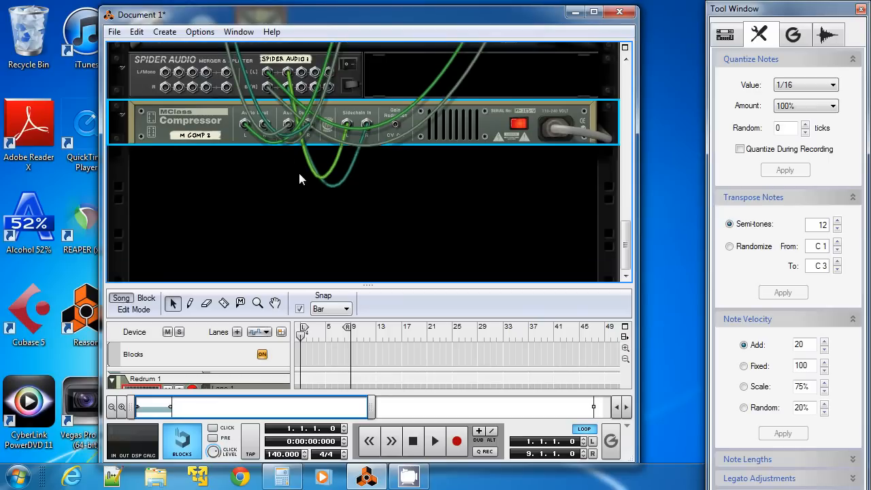
scroll(299, 170, "up", 5)
scroll(321, 163, "down", 3)
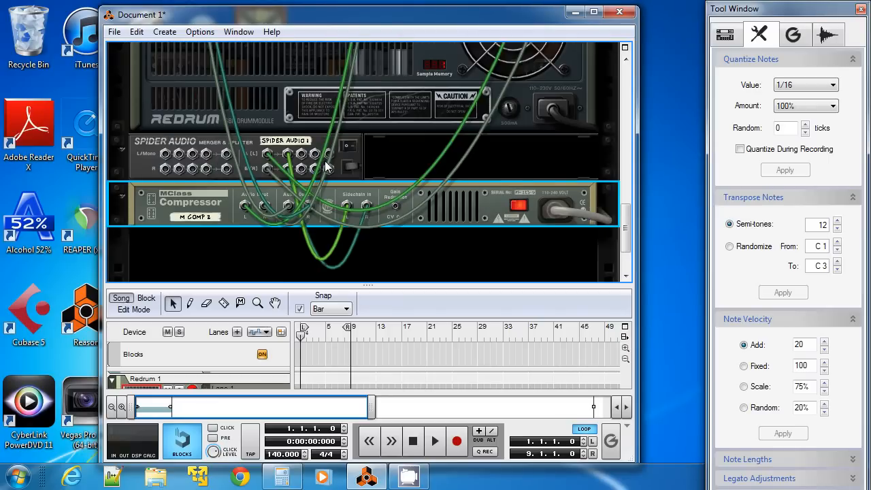
Play the track while lowering the compressor's attack and threshold and raising its release, and stop back at the start.
key("Tab")
left_click(435, 442)
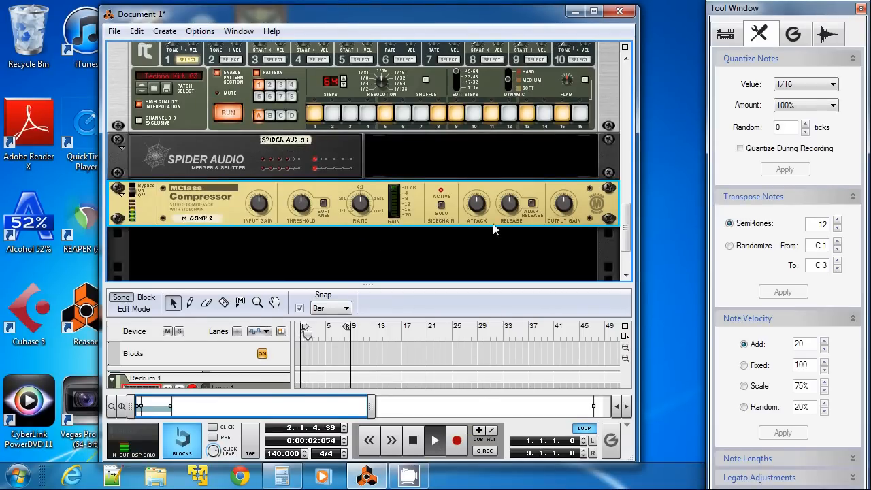
left_click_drag(478, 201, 476, 219)
mouse_move(509, 199)
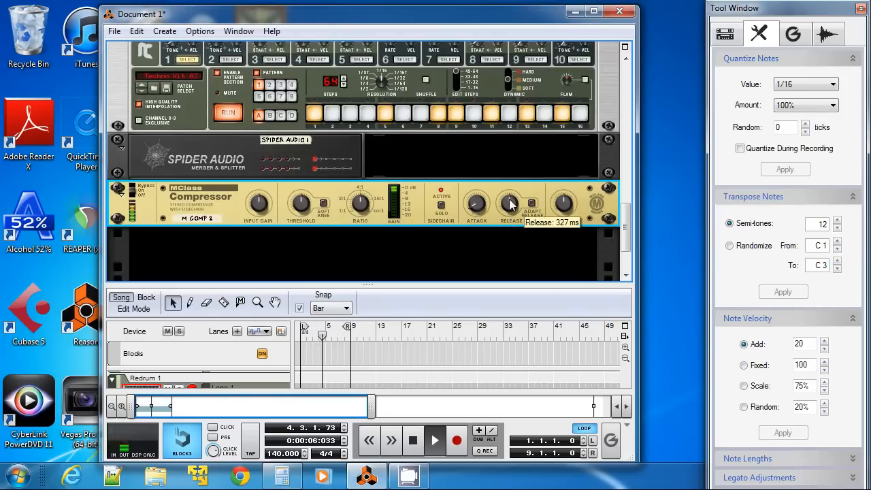
mouse_move(303, 204)
left_mouse_down()
mouse_move(298, 217)
mouse_move(299, 209)
left_mouse_up()
left_click(413, 441)
left_click(414, 440)
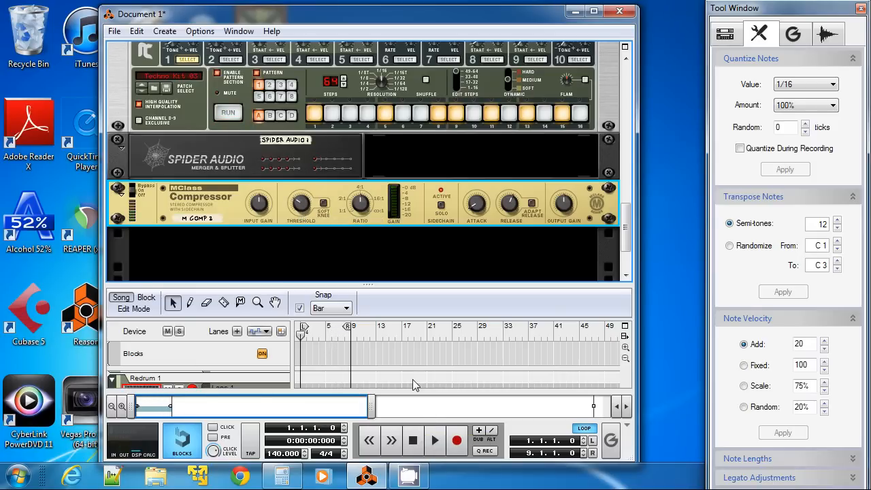
Connect a split output of the Spider Audio to mixer channel 2 on the rear of the rack.
key("Tab")
scroll(239, 74, "up", 14)
left_click_drag(229, 53, 169, 166)
key("Tab")
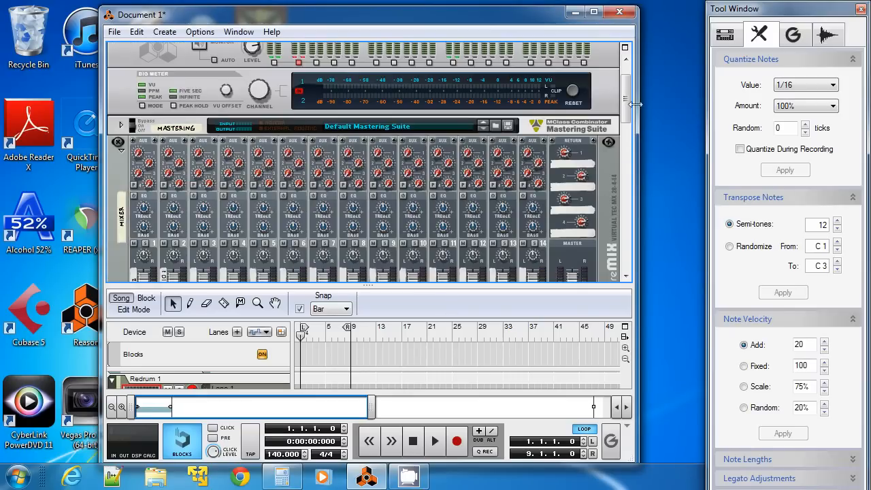
Raise the compressor's ratio and set its threshold to -21.8 dB while the track plays, and stop back at the start.
left_click_drag(629, 90, 639, 214)
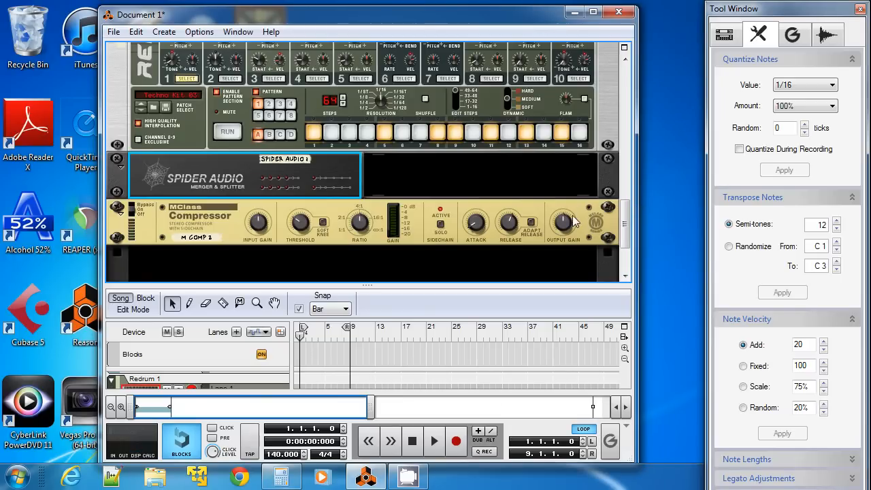
mouse_move(572, 221)
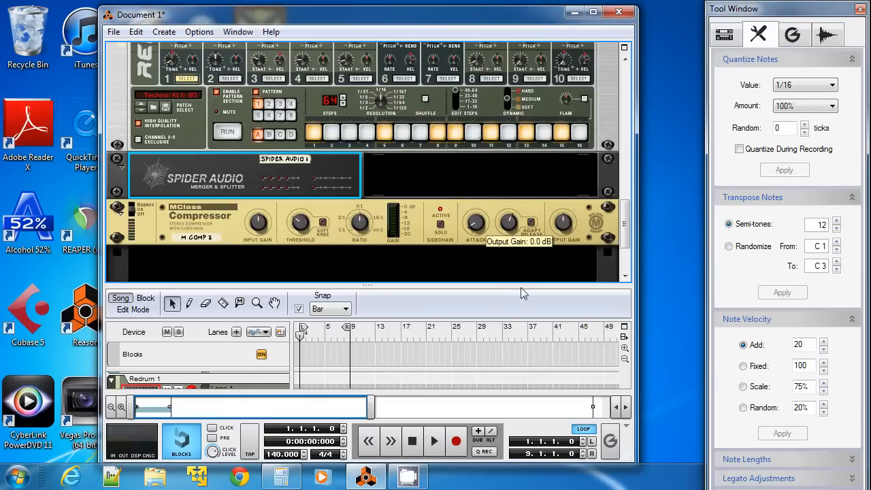
left_click(434, 440)
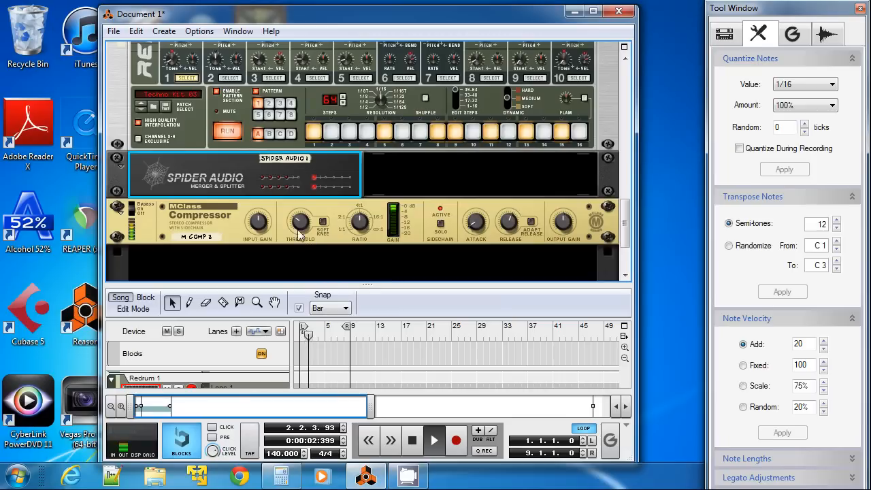
left_click_drag(297, 217, 297, 222)
left_click_drag(357, 230, 359, 222)
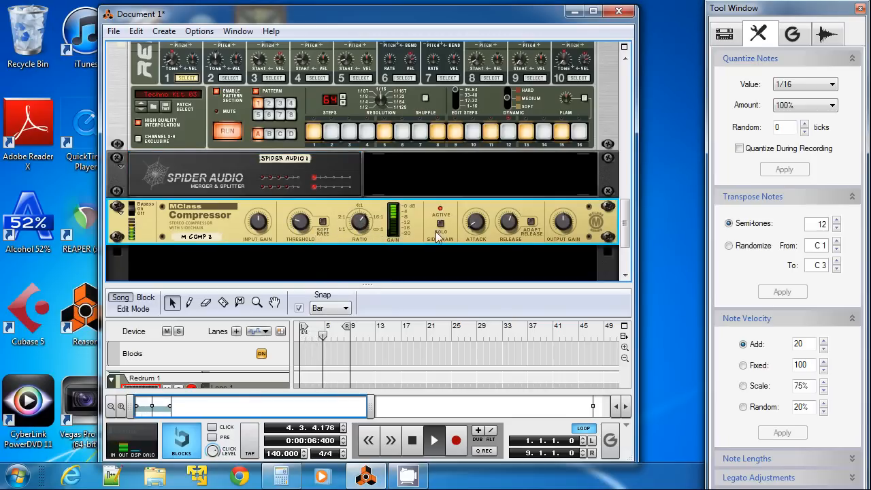
mouse_move(301, 218)
left_mouse_down()
mouse_move(305, 207)
mouse_move(301, 234)
mouse_move(304, 215)
left_mouse_up()
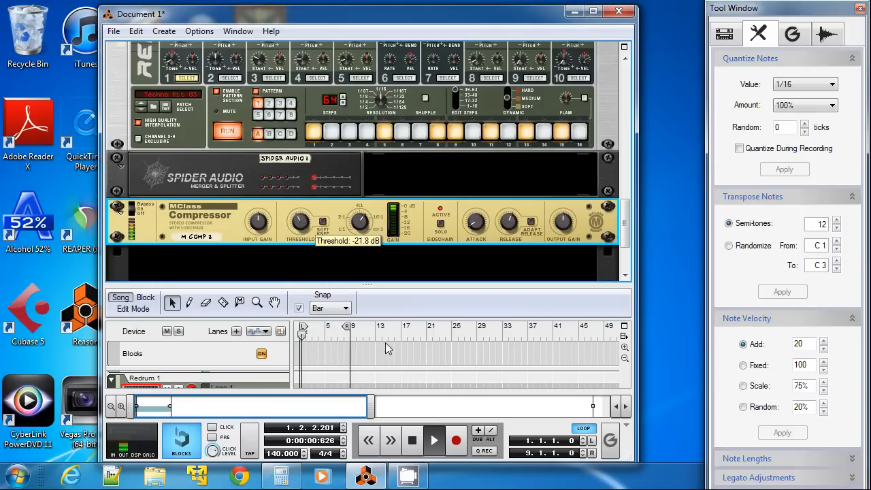
double_click(411, 441)
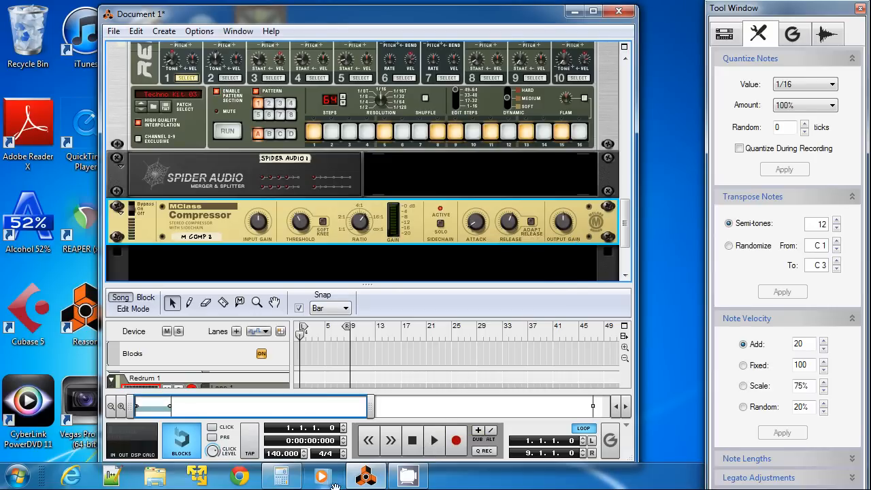
Play the track with the MClass Compressor disabled and again with it set to On to compare the sidechain effect.
left_click(433, 441)
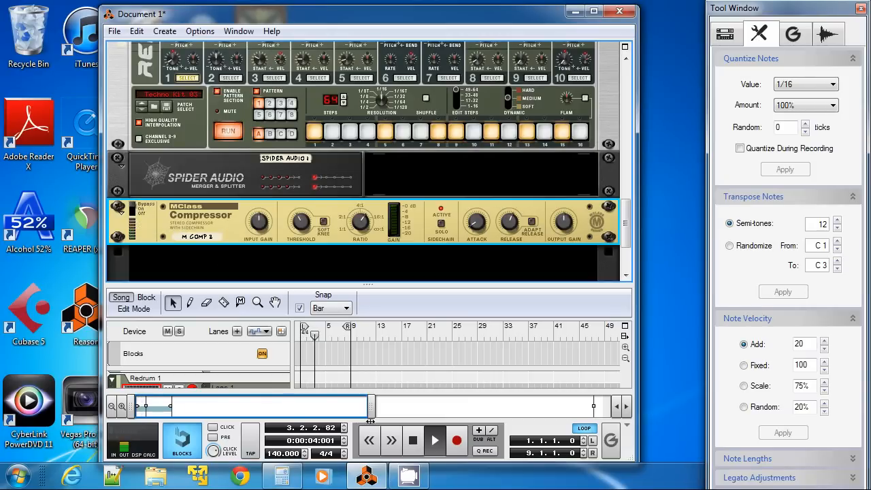
left_click(412, 441)
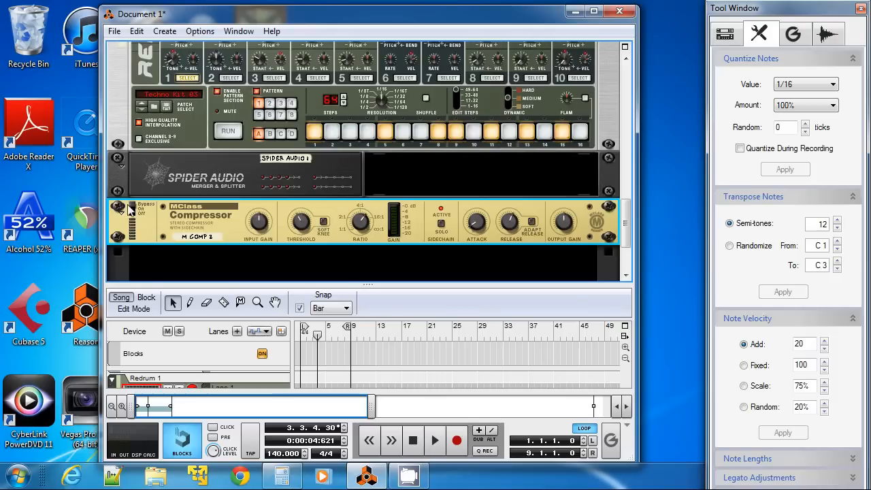
left_click(413, 441)
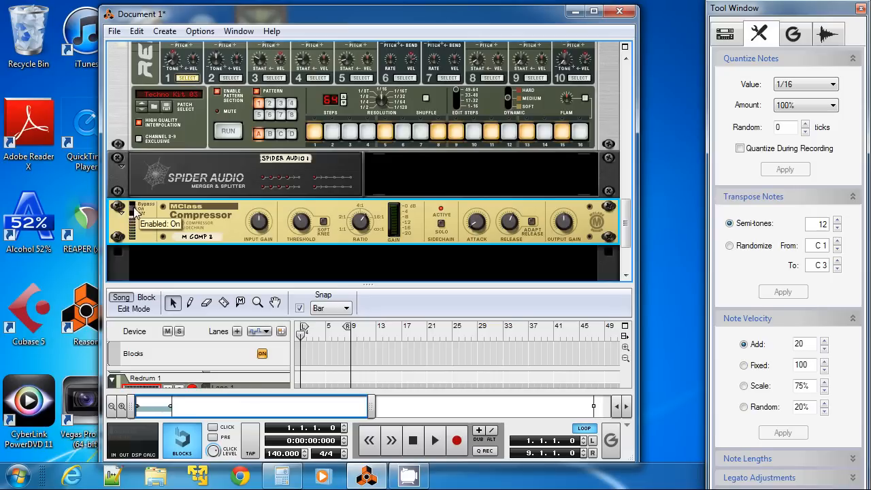
left_click(435, 440)
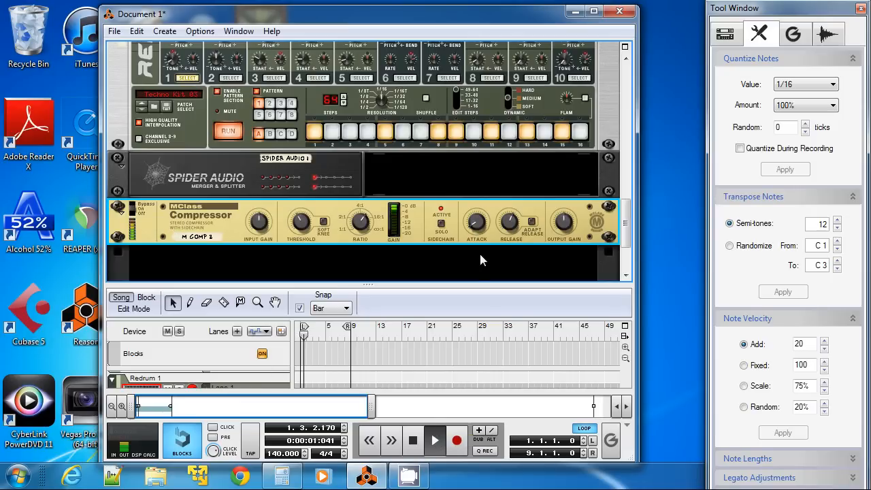
mouse_move(626, 239)
left_mouse_down()
mouse_move(626, 246)
mouse_move(627, 54)
mouse_move(627, 235)
left_mouse_up()
double_click(414, 441)
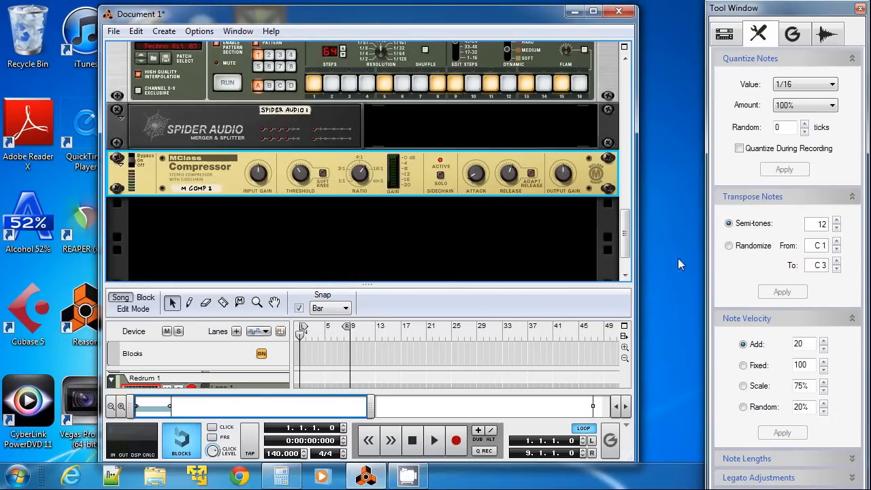
left_click_drag(627, 252, 628, 79)
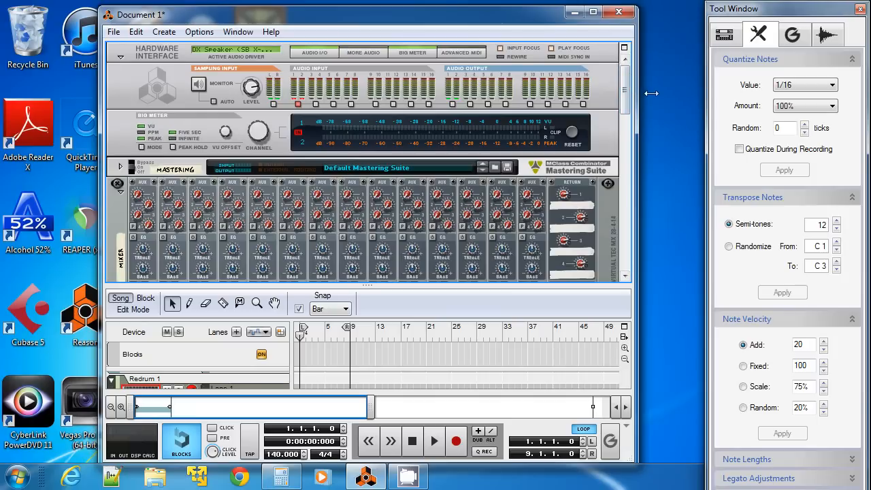
mouse_move(624, 81)
left_mouse_down()
mouse_move(614, 161)
mouse_move(625, 253)
mouse_move(625, 58)
mouse_move(635, 189)
mouse_move(619, 68)
left_mouse_up()
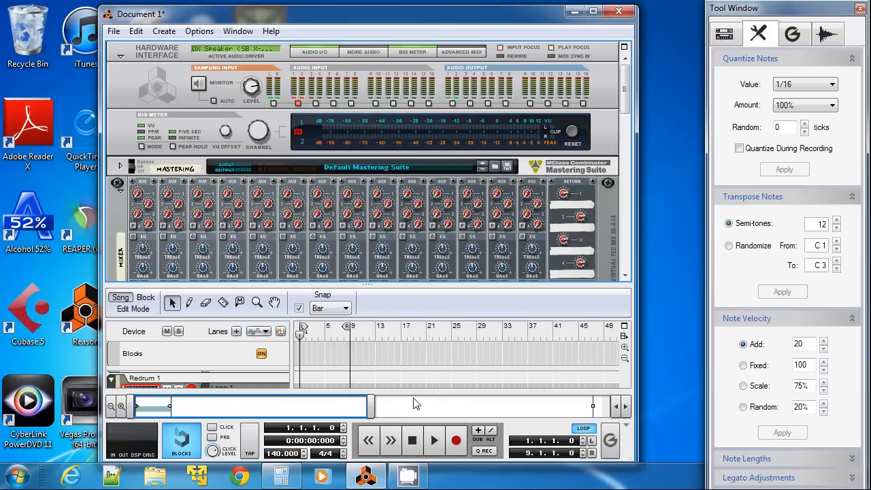
mouse_move(406, 474)
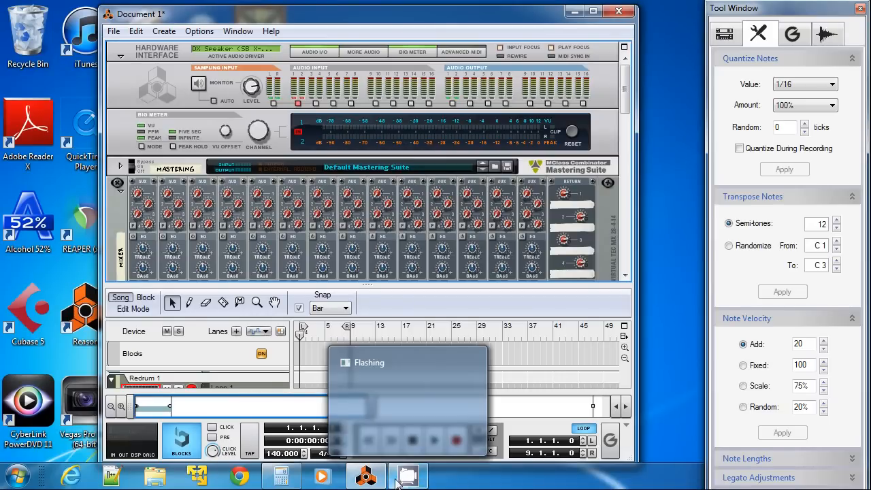
left_click(753, 475)
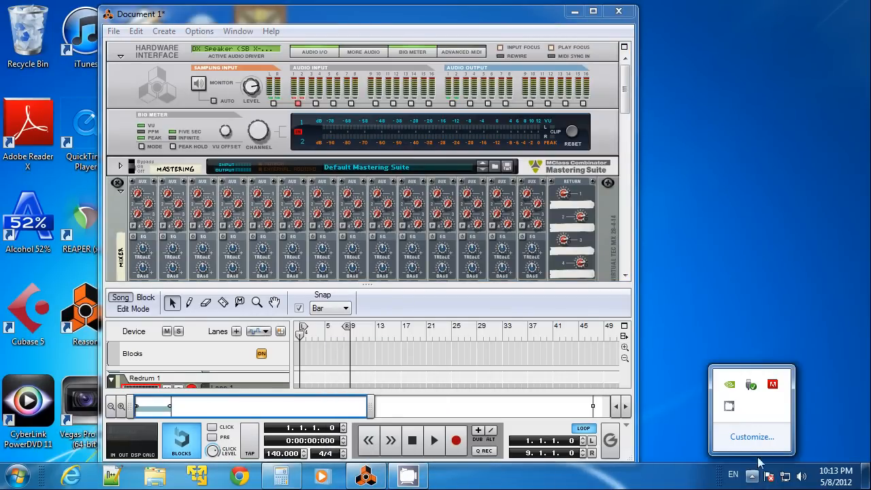